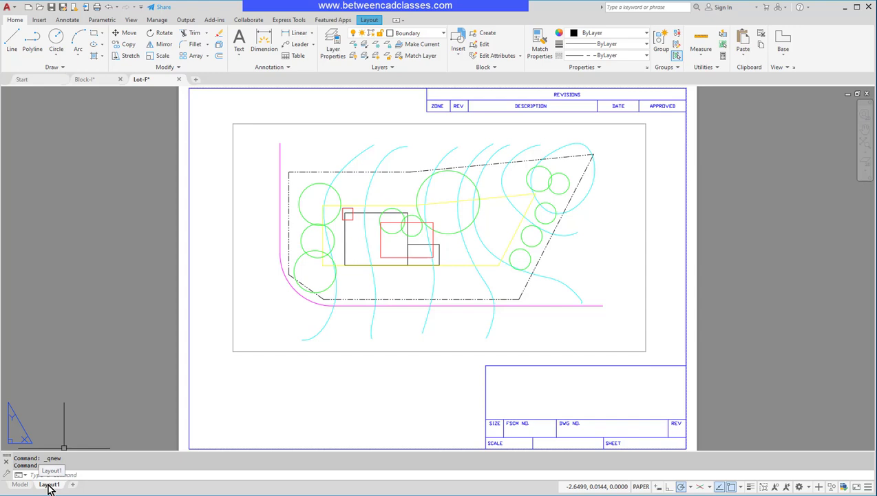
- Check the plot style tables in Layout1's page setup, then close it leaving None
right_click(49, 485)
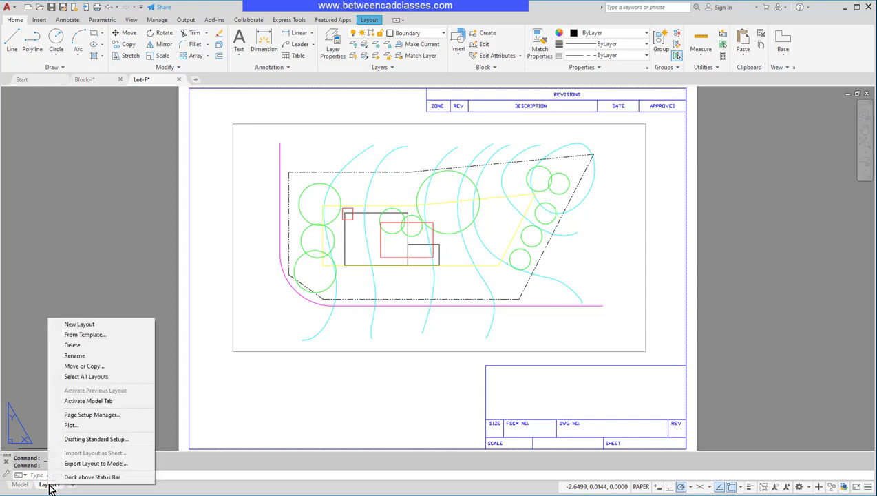
left_click(103, 416)
left_click(466, 255)
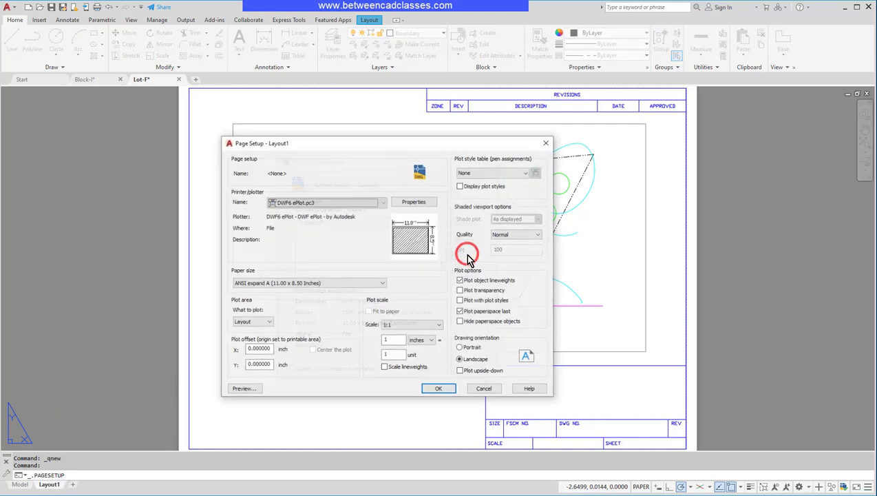
left_click(523, 173)
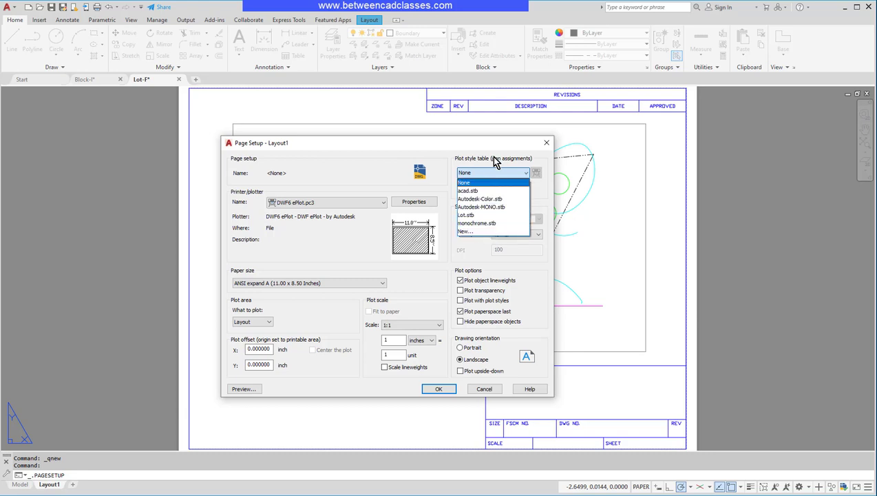
left_click(493, 147)
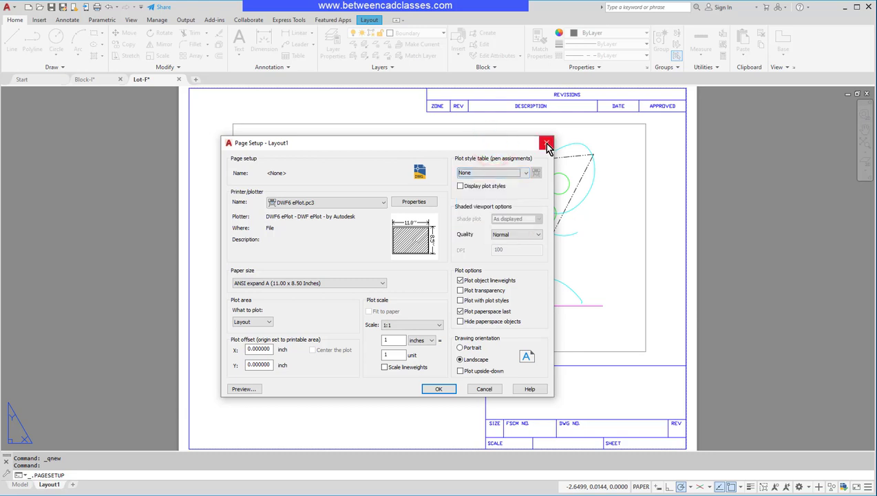
left_click(547, 146)
left_click(485, 159)
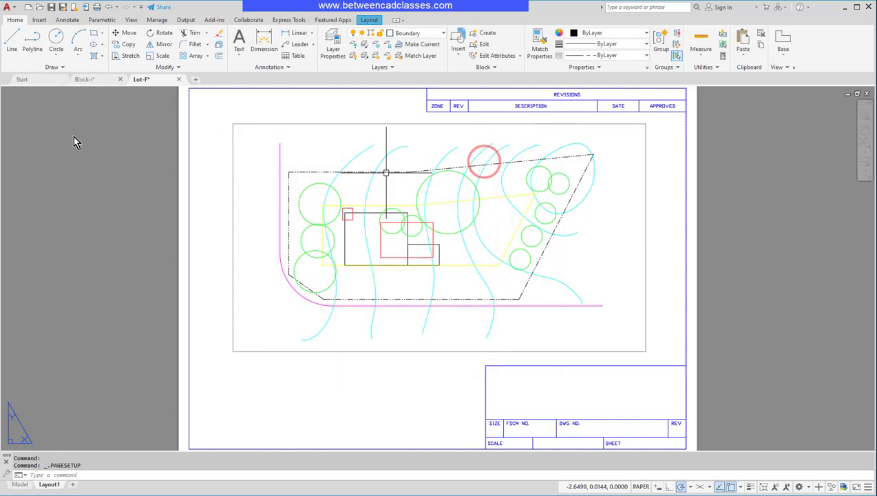
- Try a new drawing from the acad -Named Plot Styles template, then abandon it
left_click(27, 8)
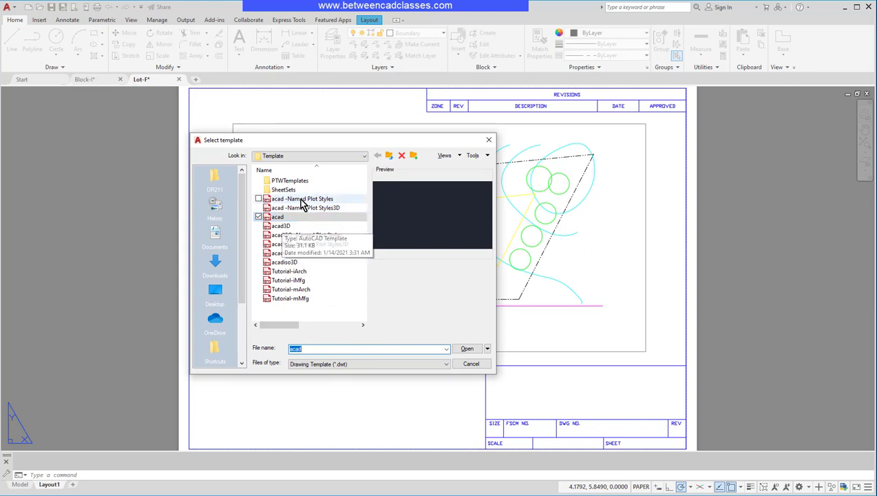
left_click(301, 199)
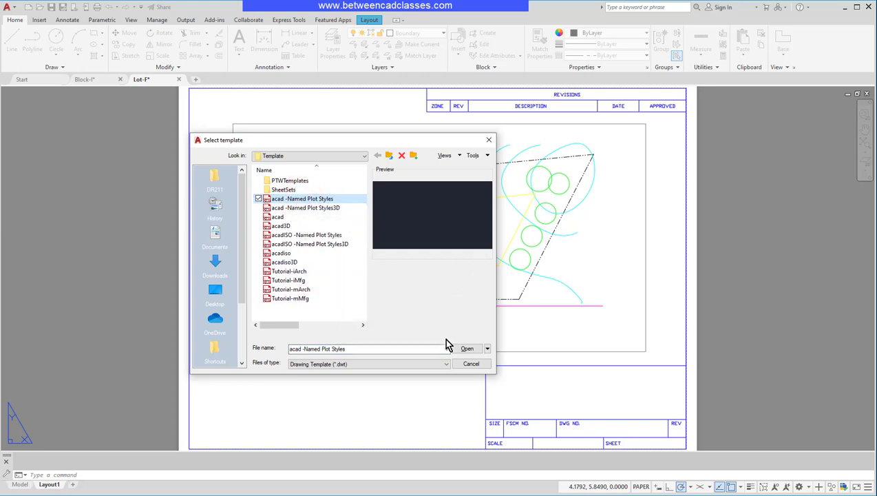
left_click(471, 363)
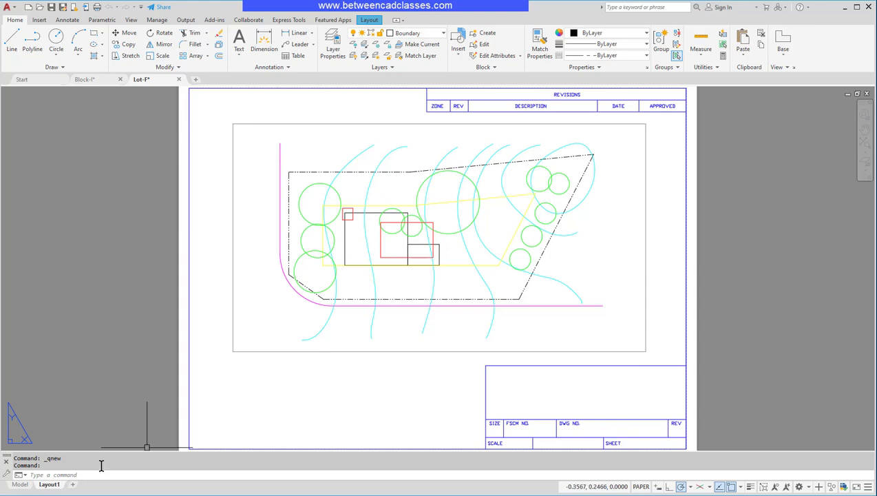
- From Layout1's page setup, create a from-scratch named plot style table called Lot
right_click(53, 487)
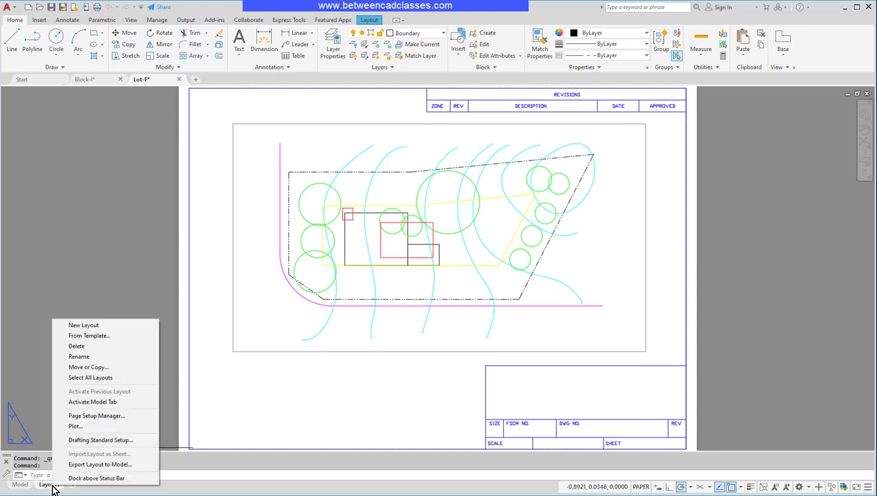
left_click(122, 416)
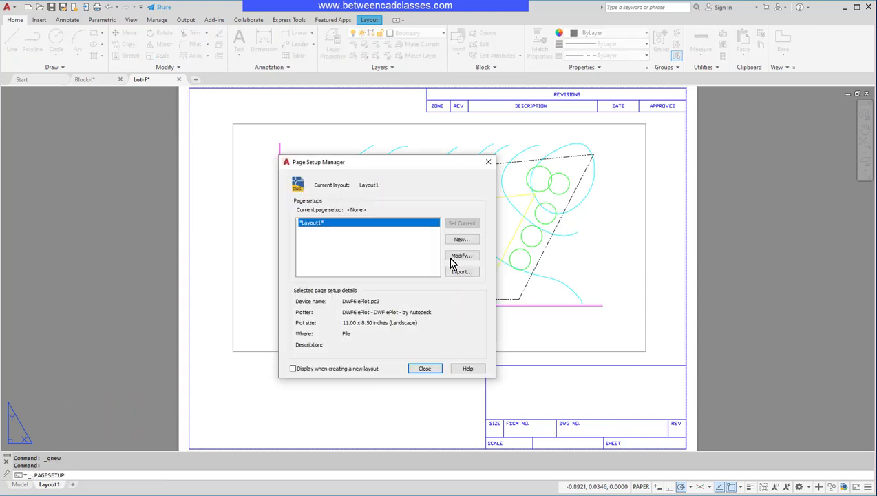
left_click(458, 255)
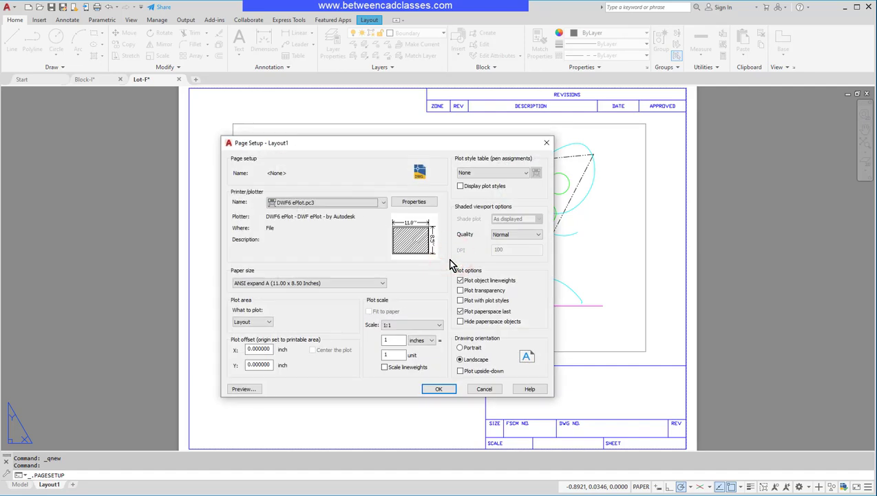
left_click(525, 172)
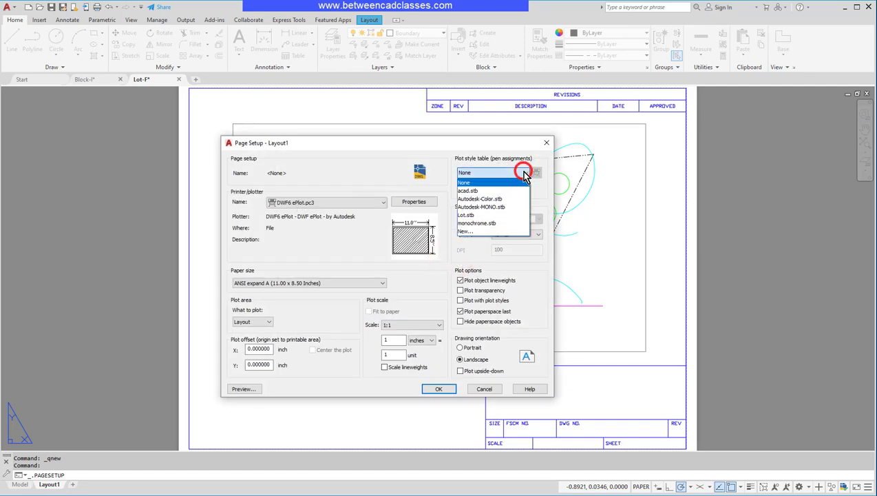
left_click(466, 231)
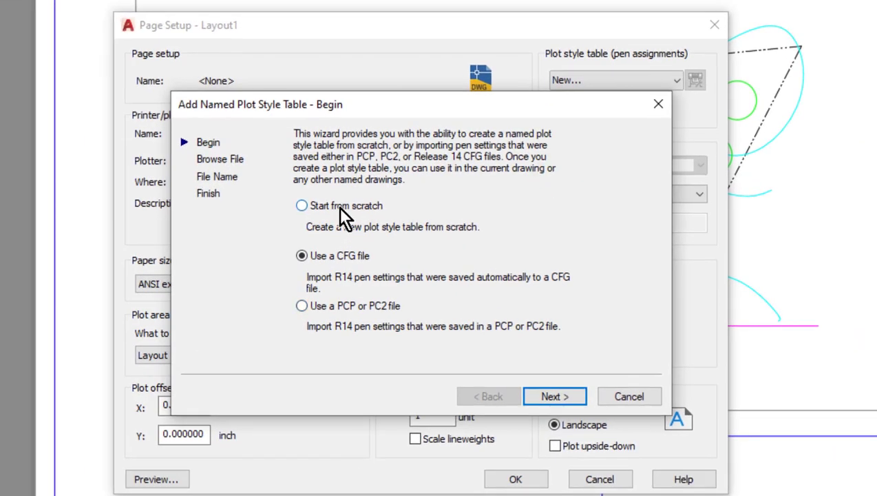
left_click(338, 206)
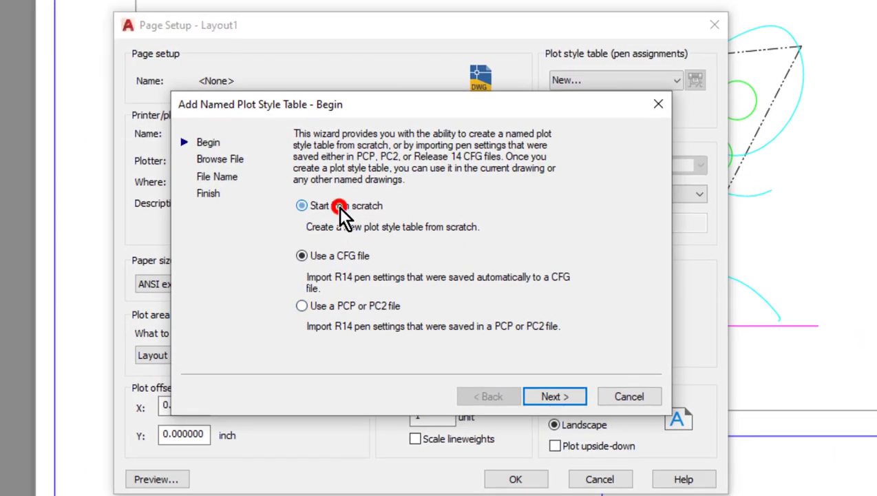
left_click(557, 394)
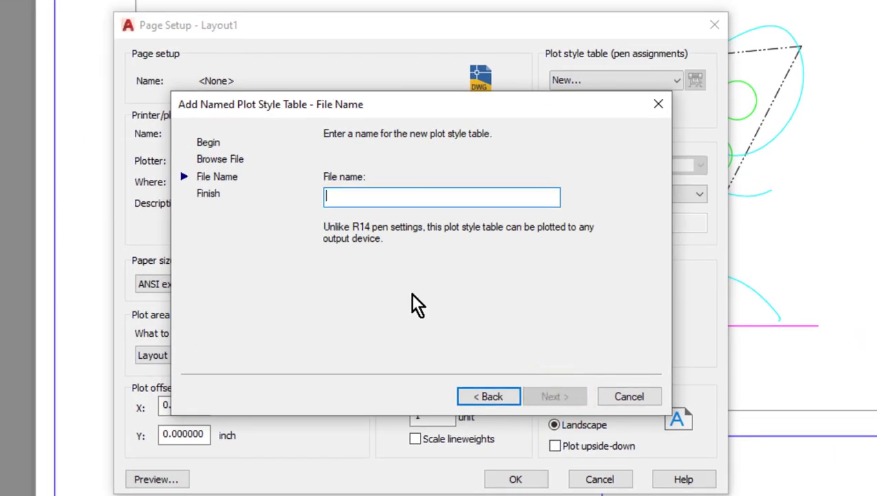
type("Lot")
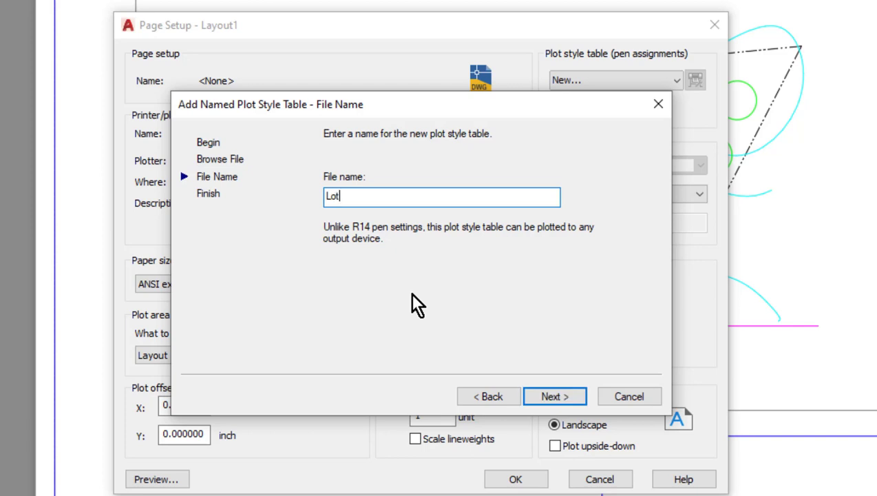
left_click(540, 393)
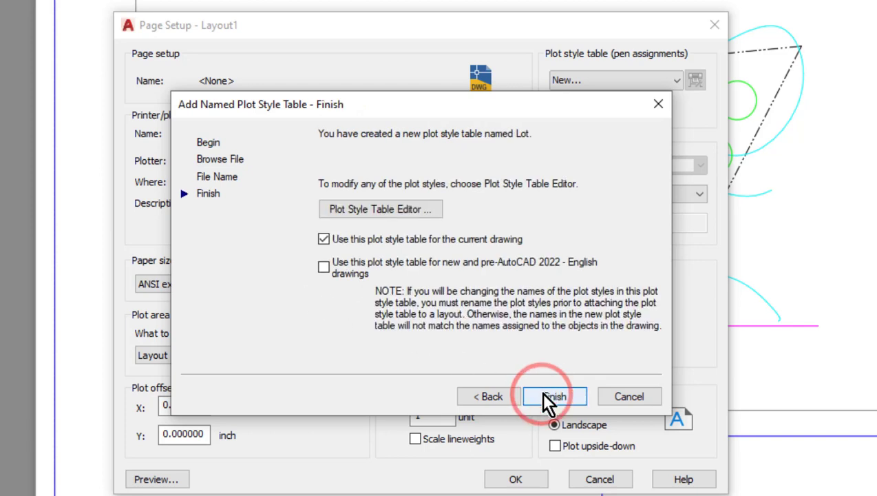
- In the Lot table editor, add a style Guide Lines described 'Contour and boundary lines'
left_click(412, 216)
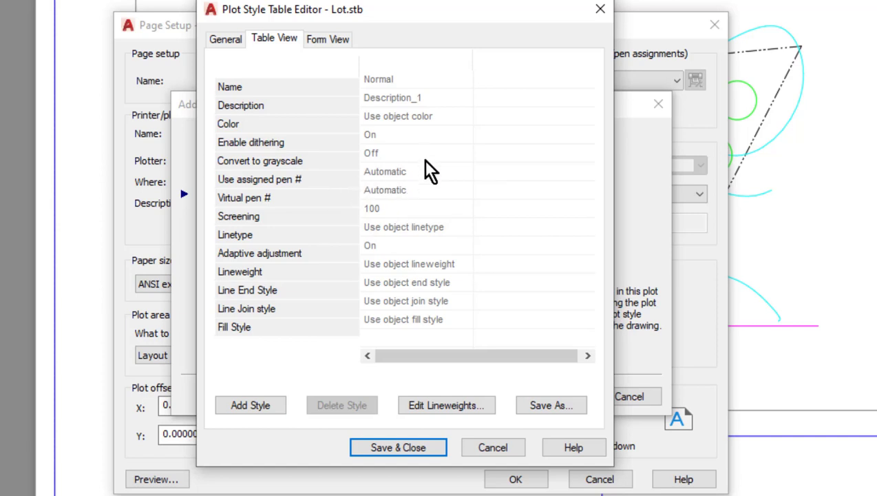
left_click(403, 78)
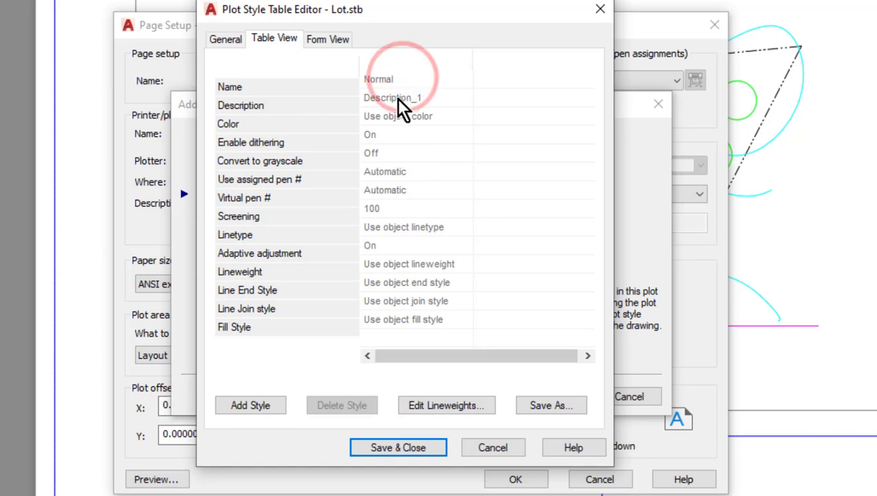
left_click(242, 405)
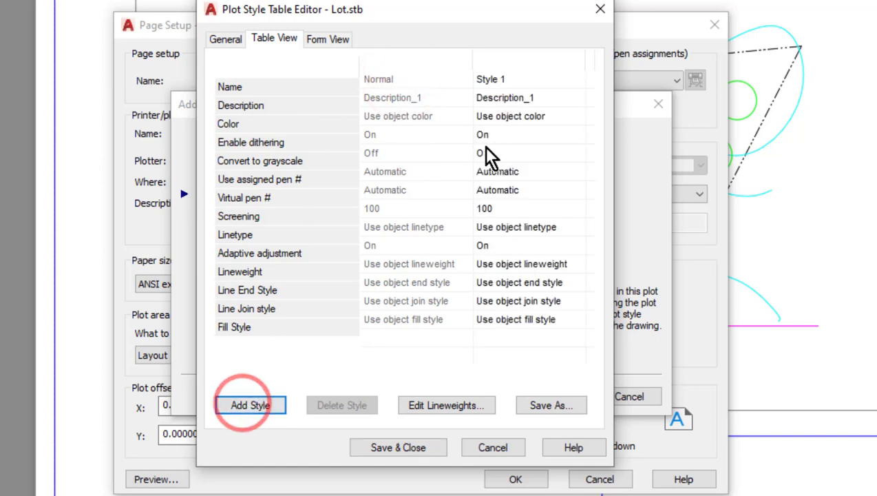
left_click(513, 79)
left_click_drag(513, 79, 466, 79)
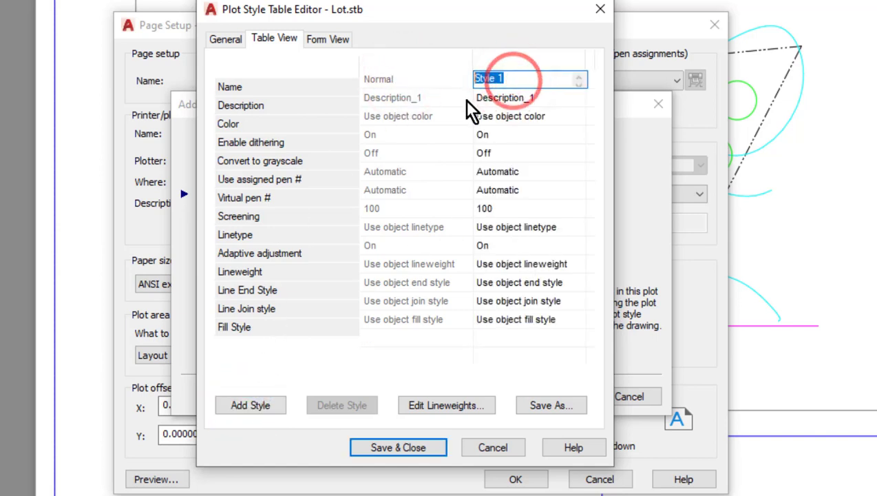
type("Guide Lines")
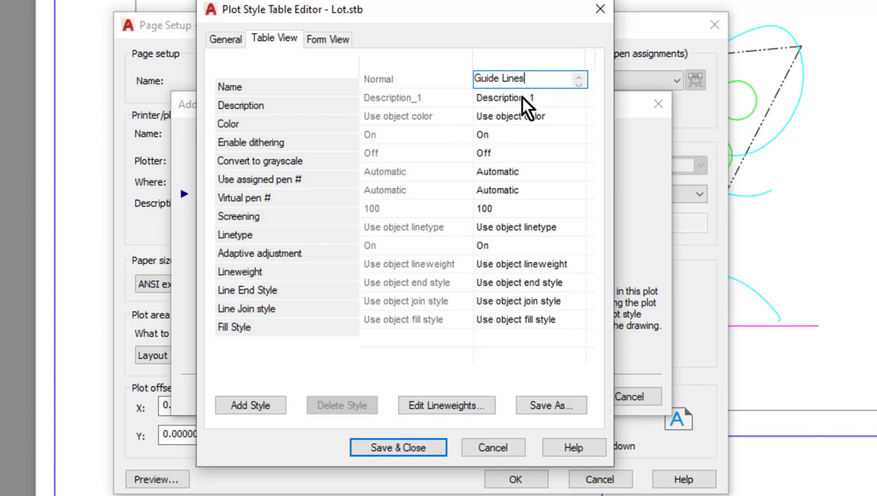
left_click(523, 98)
double_click(525, 97)
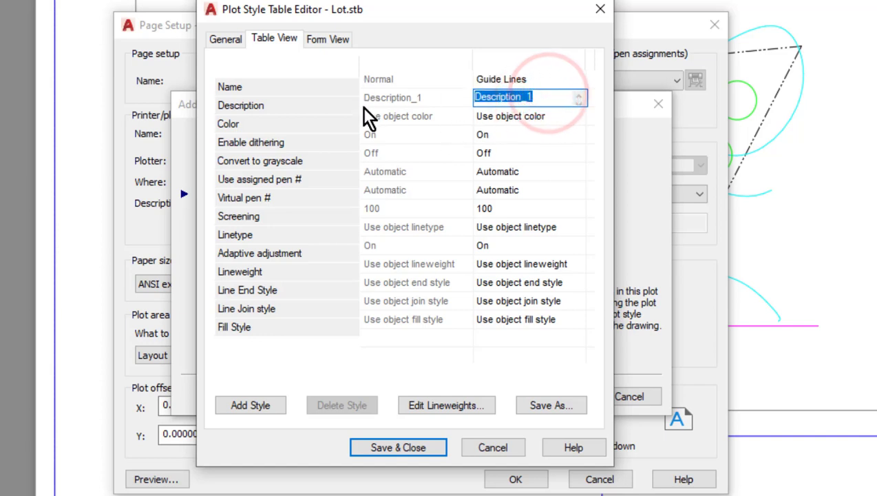
type("Cons")
key("BackSpace")
type("tour and bound")
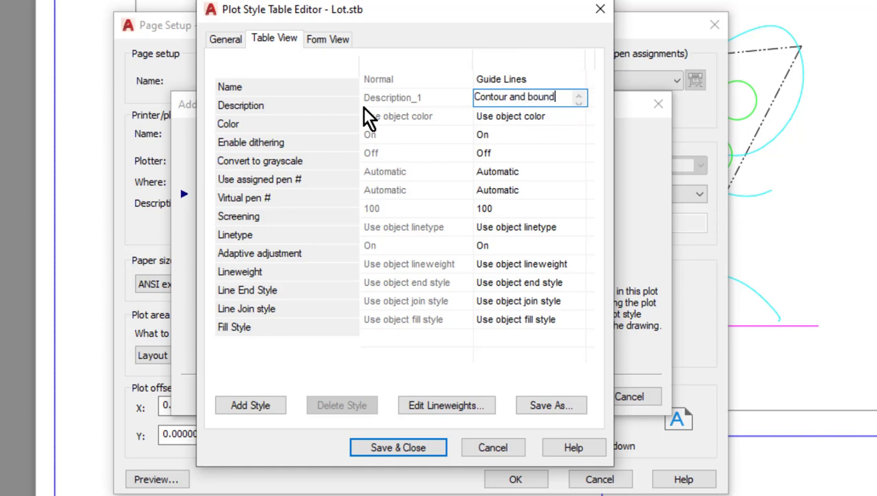
type("ary lines")
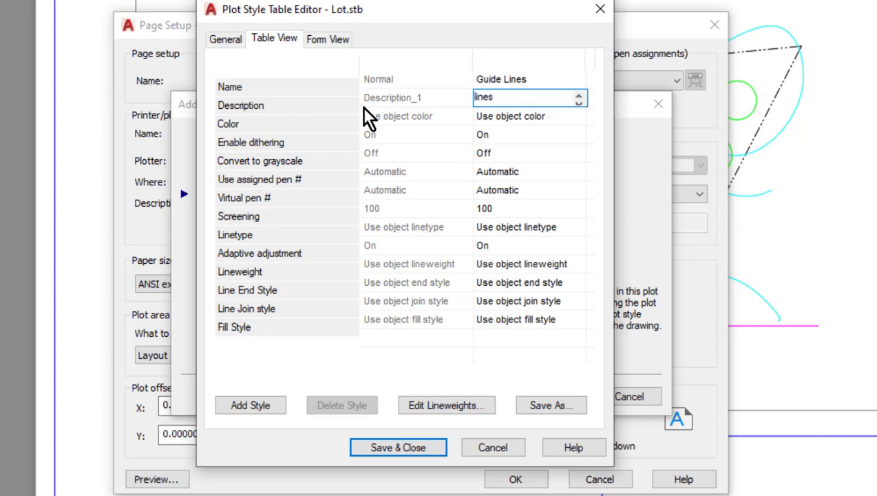
key("Return")
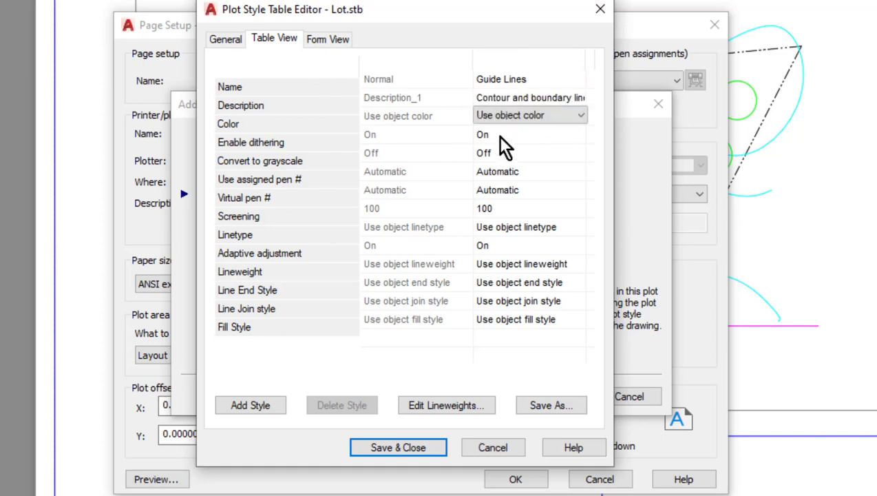
- Make Guide Lines plot Green with a Solid linetype and 1.0000 mm lineweight
left_click(540, 115)
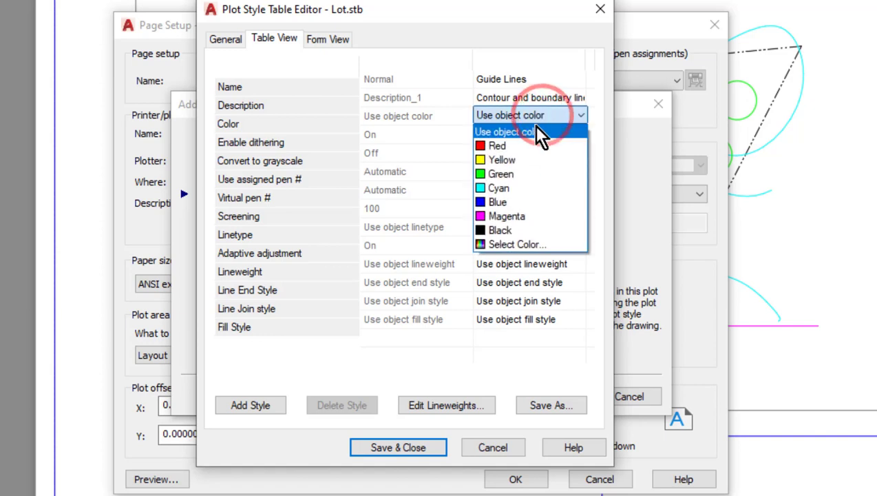
left_click(515, 173)
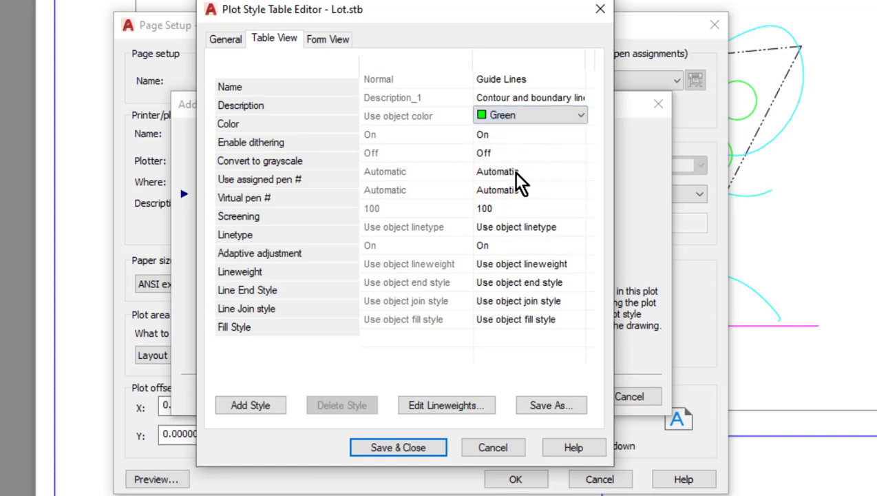
left_click(557, 229)
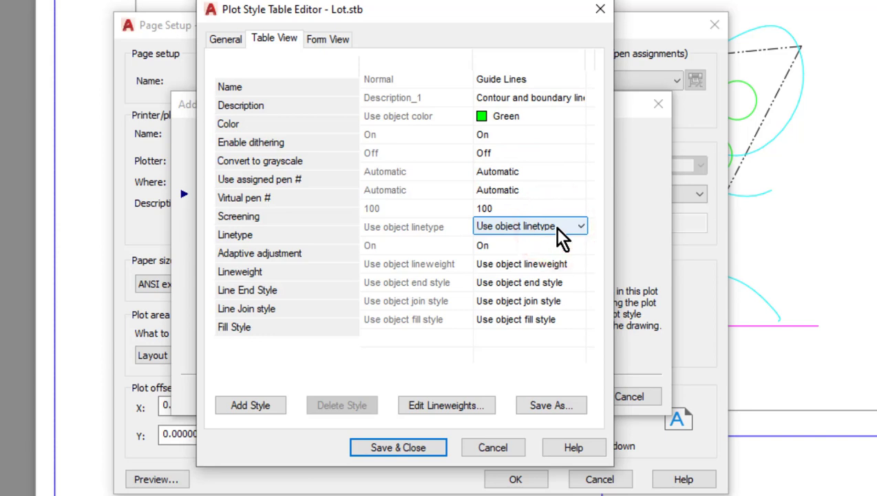
left_click(554, 225)
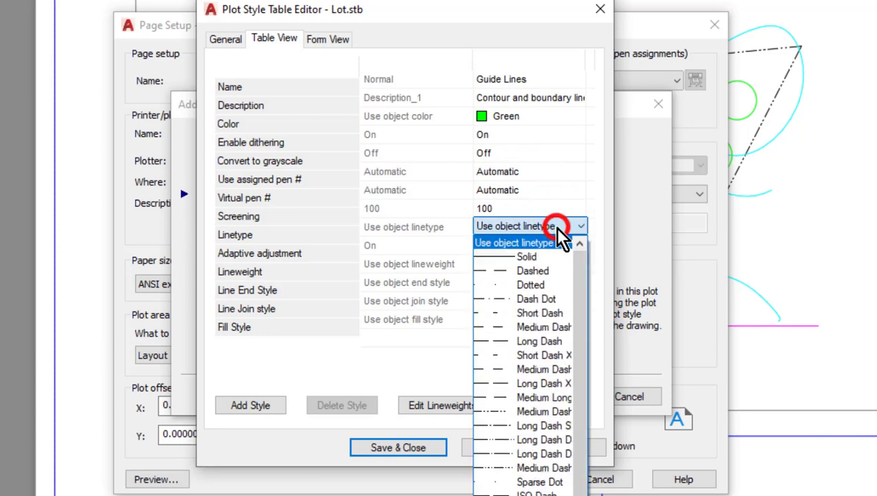
left_click(534, 256)
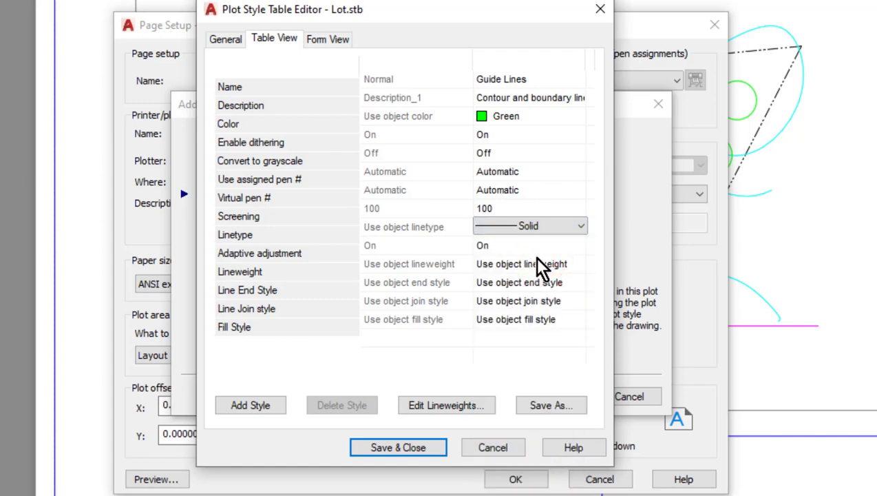
left_click(535, 259)
left_click(537, 265)
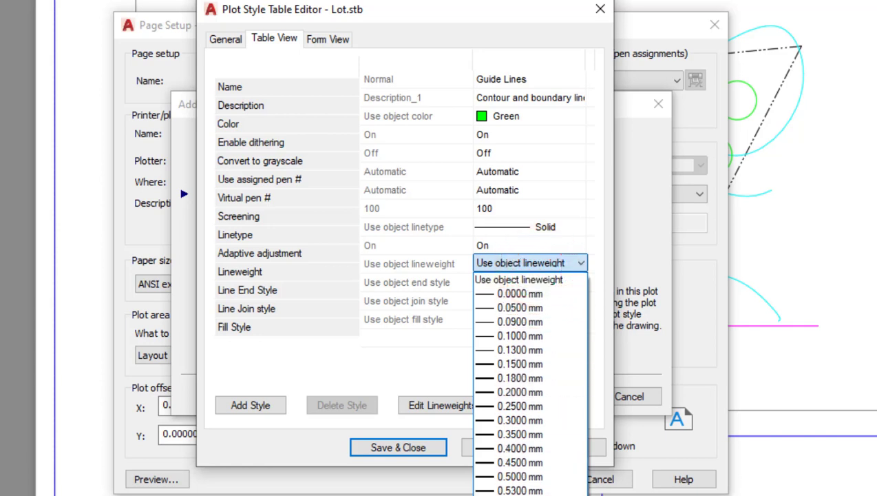
key("Return")
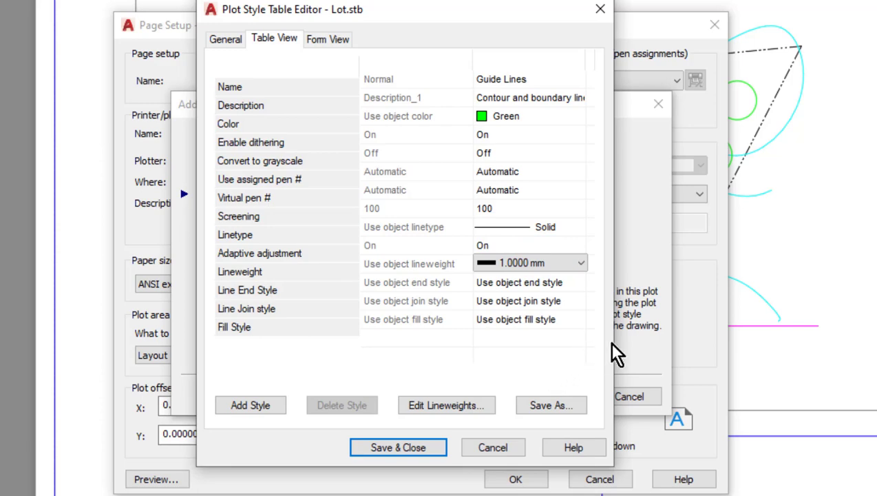
- Widen the editor and add a style named Finished described 'Final lines'
mouse_move(606, 354)
left_mouse_down()
mouse_move(542, 352)
mouse_move(875, 355)
left_mouse_up()
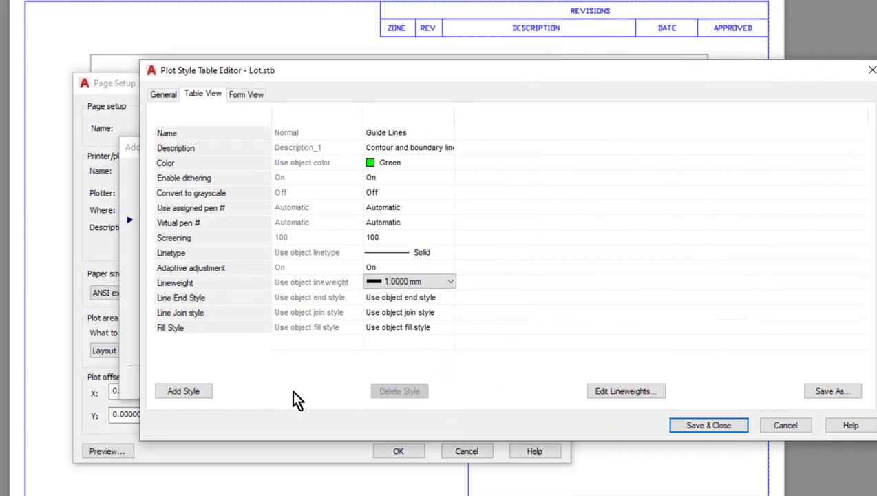
left_click(182, 392)
left_click(527, 131)
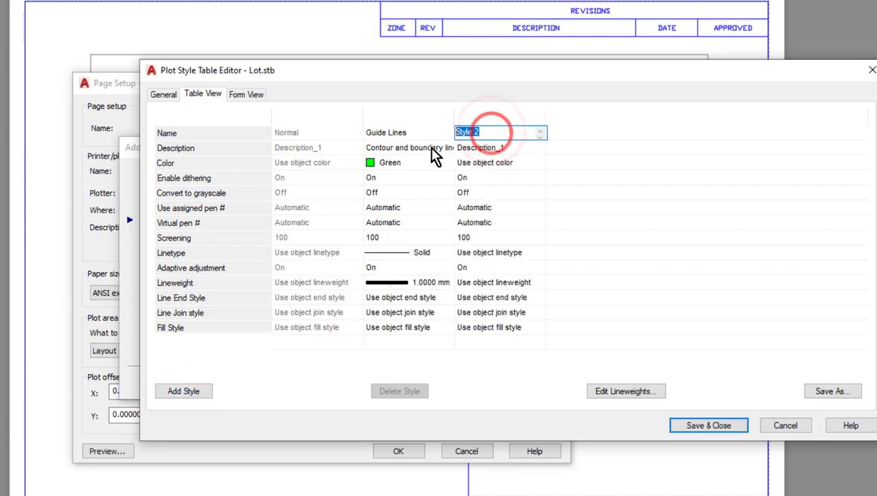
type("Fin")
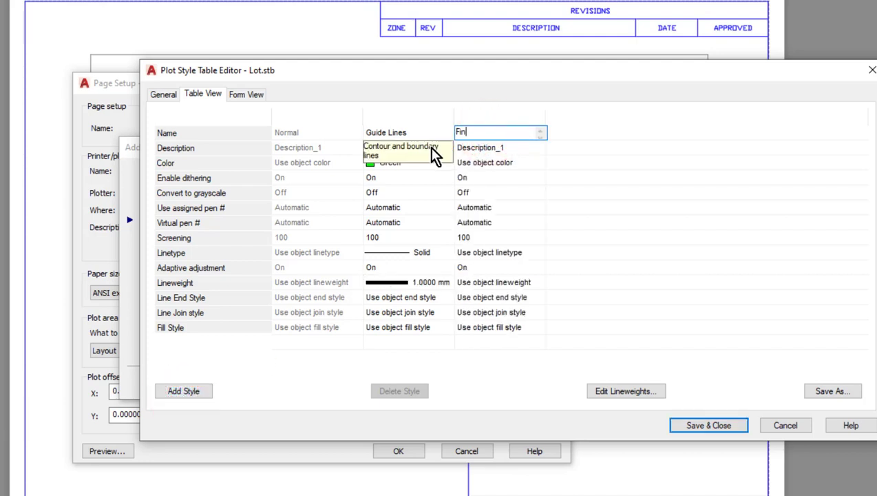
type("ished")
key("Return")
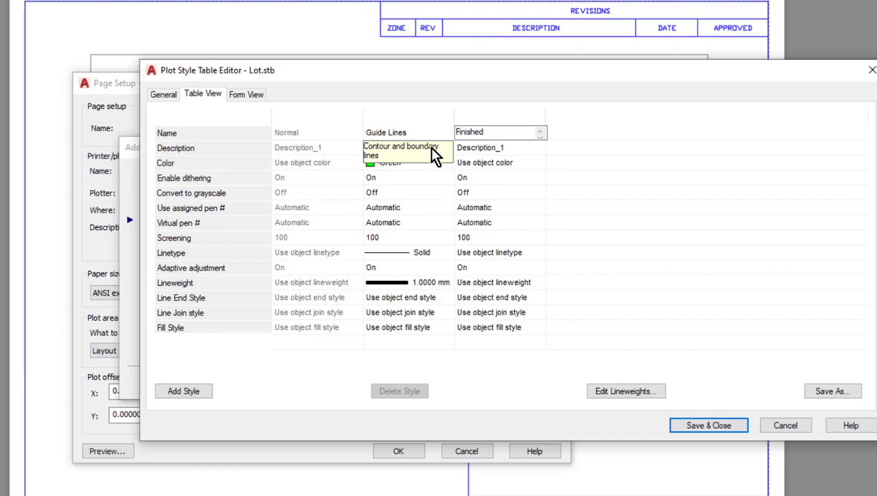
left_click(513, 148)
type("Final lines")
- Set the Finished style to Black, Solid linetype and 1.5800 mm lineweight
left_click(501, 163)
left_click(511, 163)
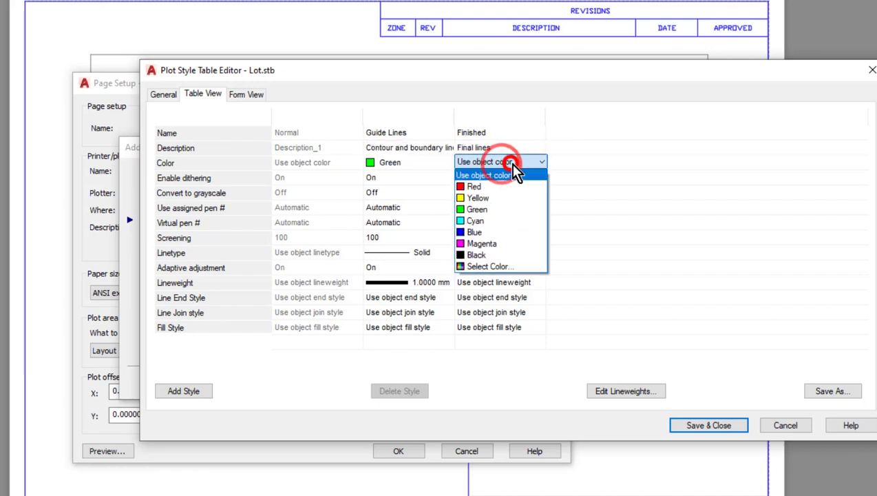
left_click(482, 255)
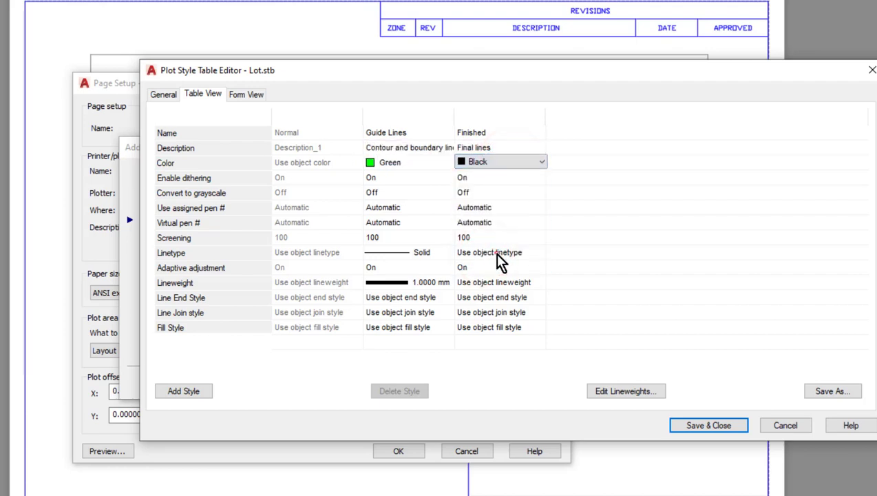
left_click(496, 251)
left_click(496, 251)
left_click(499, 276)
left_click(499, 280)
left_click(498, 279)
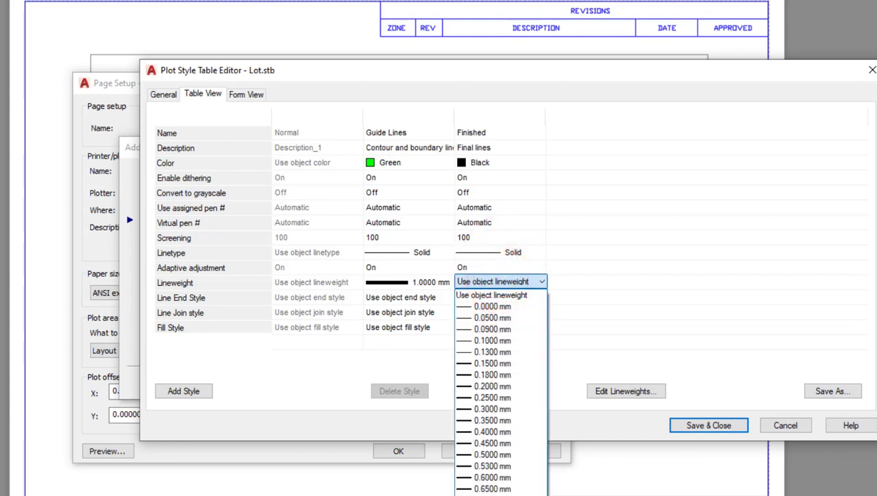
left_click(492, 492)
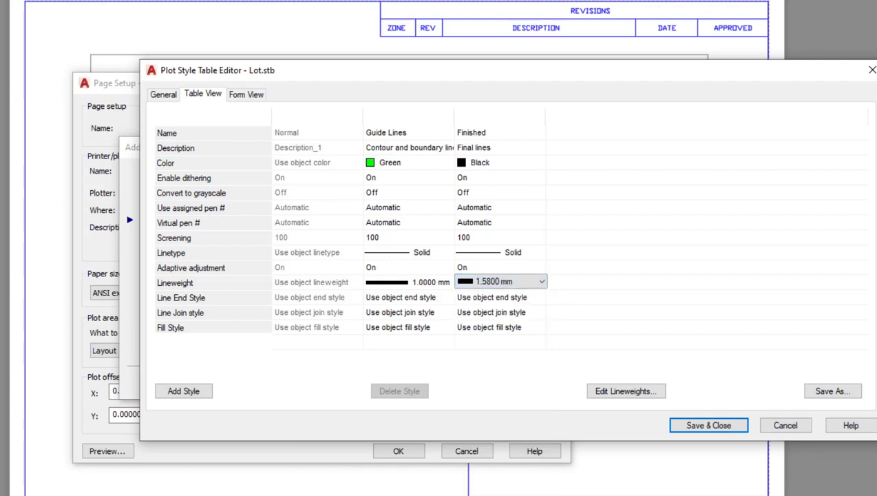
- Add a third style named Remove described 'Objects to be removed'
left_click(187, 391)
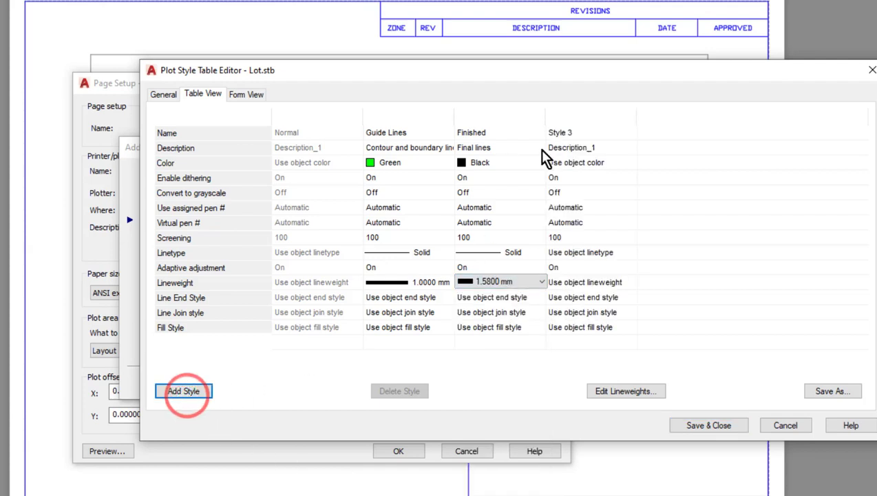
left_click(577, 132)
left_click_drag(577, 132, 525, 129)
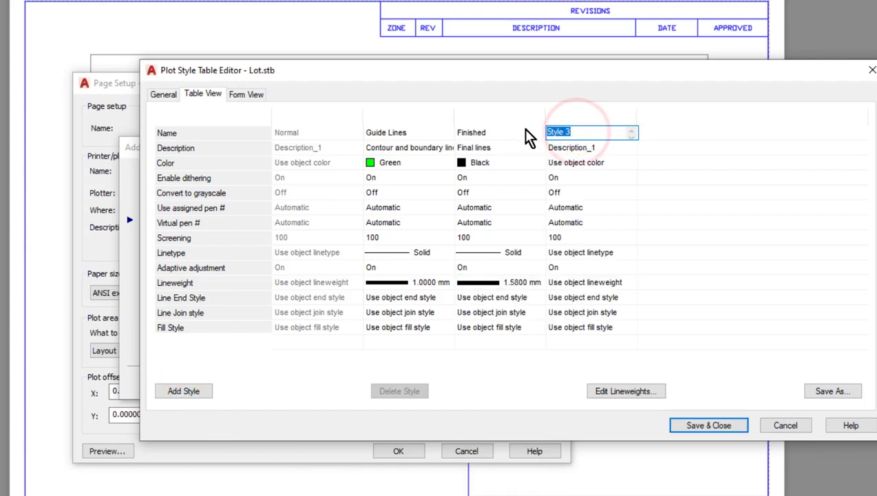
type("Remove")
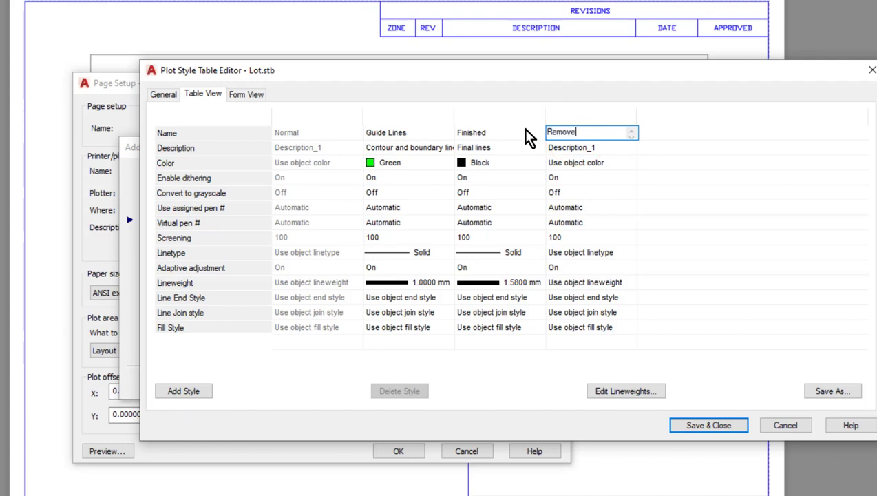
left_click(610, 149)
left_click_drag(612, 149, 523, 148)
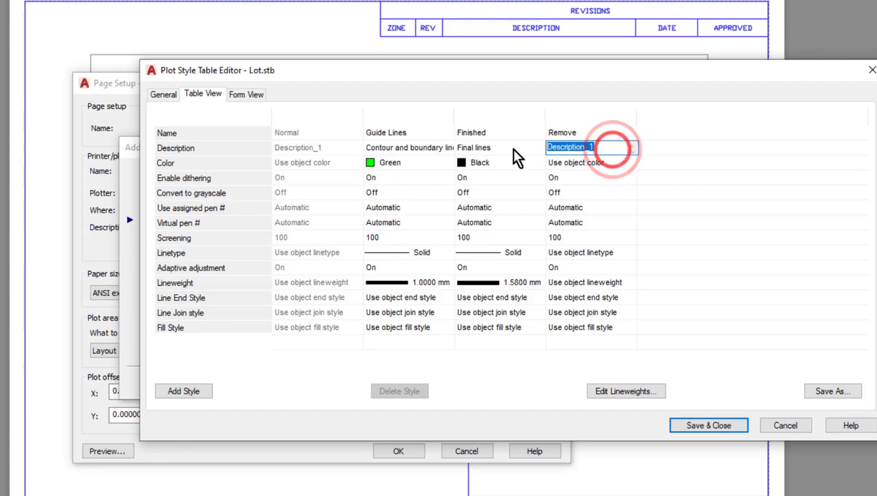
type("Objects")
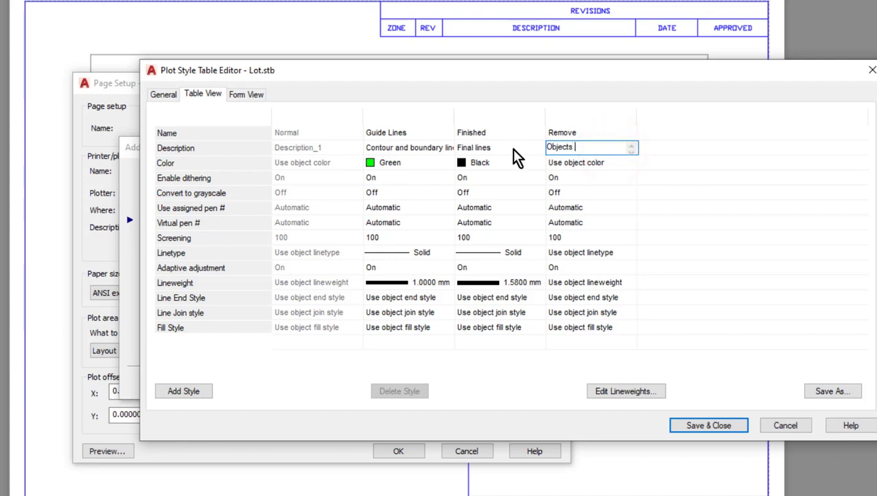
type("to be removed")
- Set Remove to Magenta, Dashed, 0.0000 mm lineweight, and save the Lot table
left_click(597, 165)
left_click(600, 165)
left_click(578, 245)
left_click(585, 253)
left_click(587, 253)
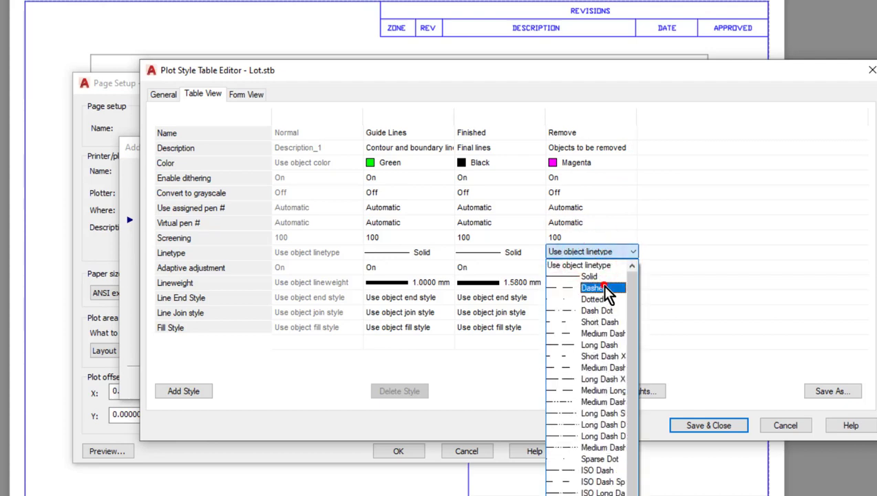
left_click(602, 285)
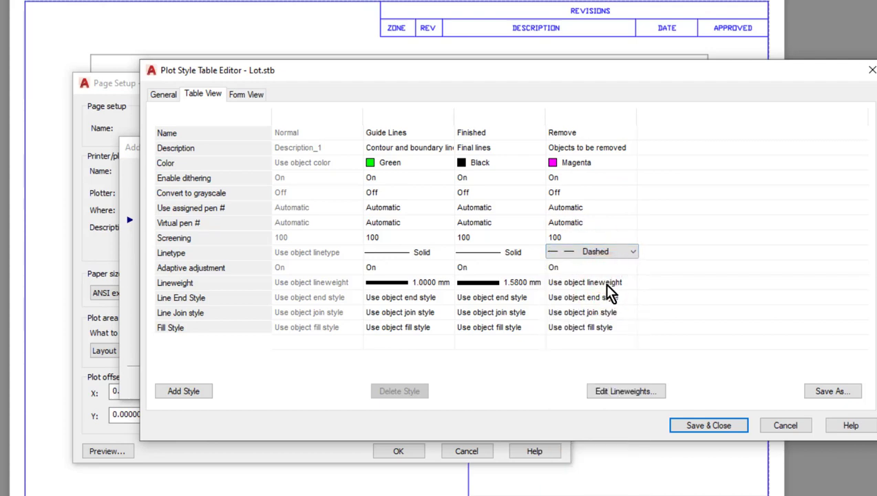
left_click(604, 283)
left_click(606, 282)
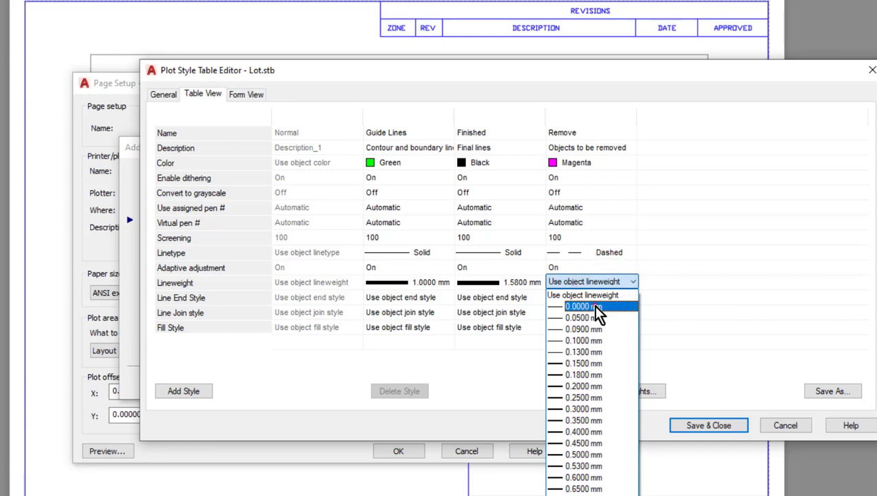
left_click(593, 306)
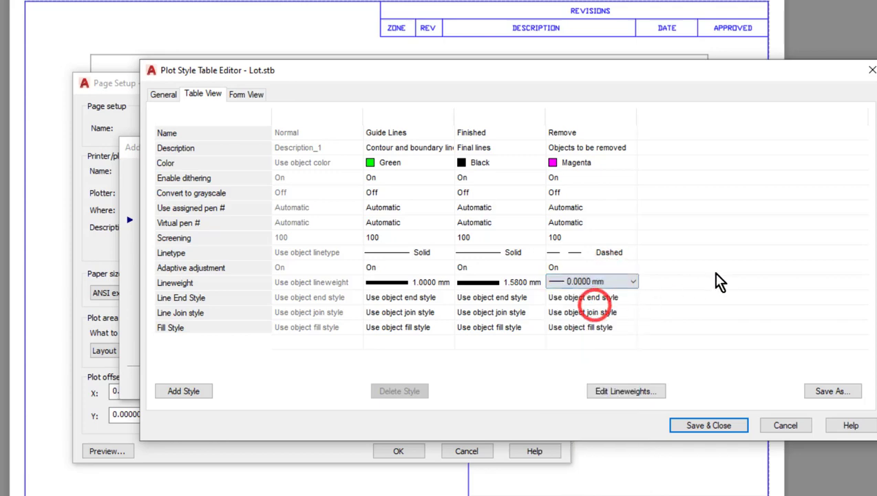
left_click(698, 424)
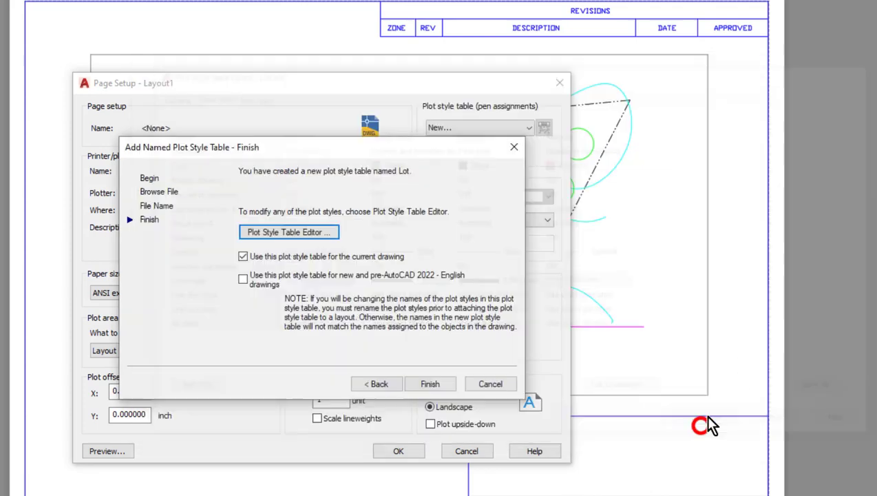
- Finish the Lot table, enable Display plot styles, and close the page setup windows
left_click(430, 383)
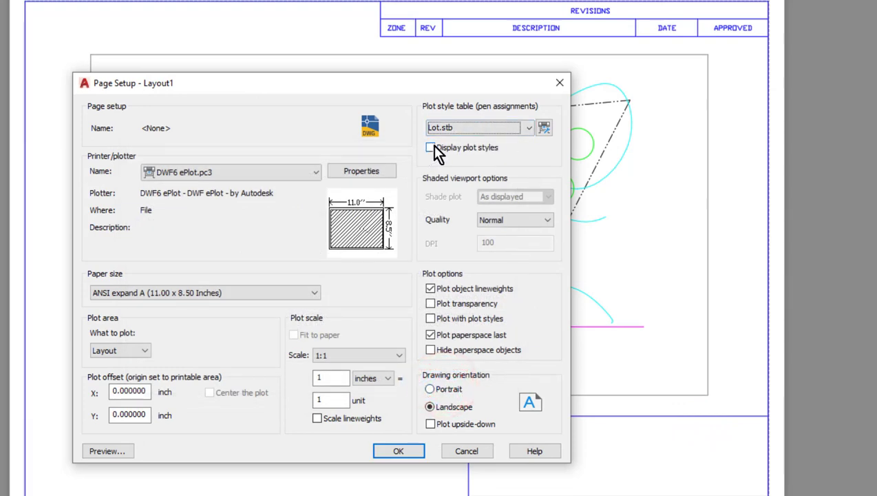
left_click(430, 147)
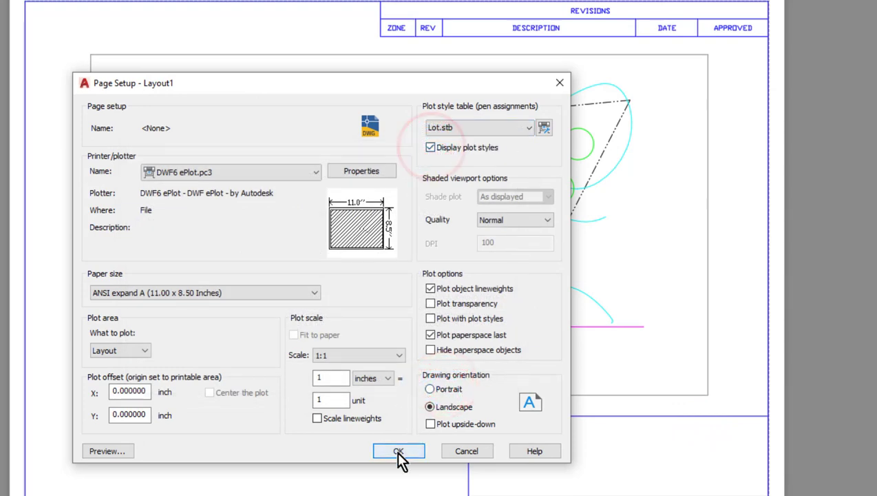
left_click(398, 451)
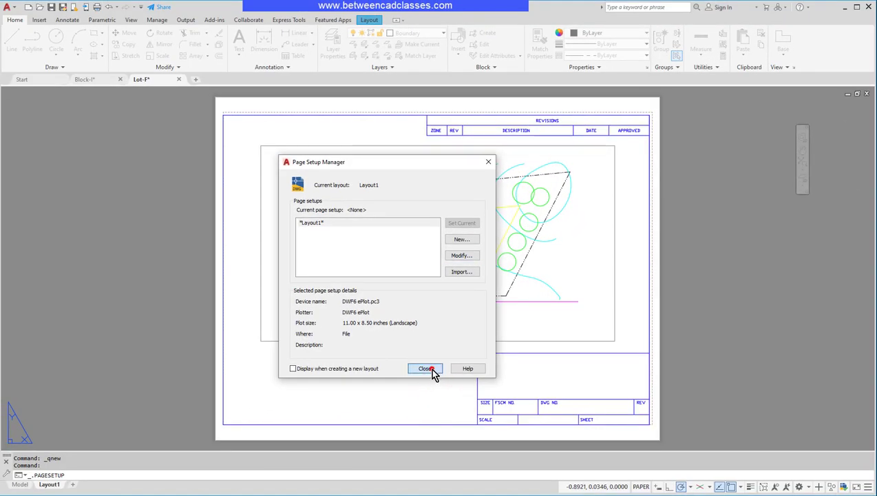
left_click(388, 408)
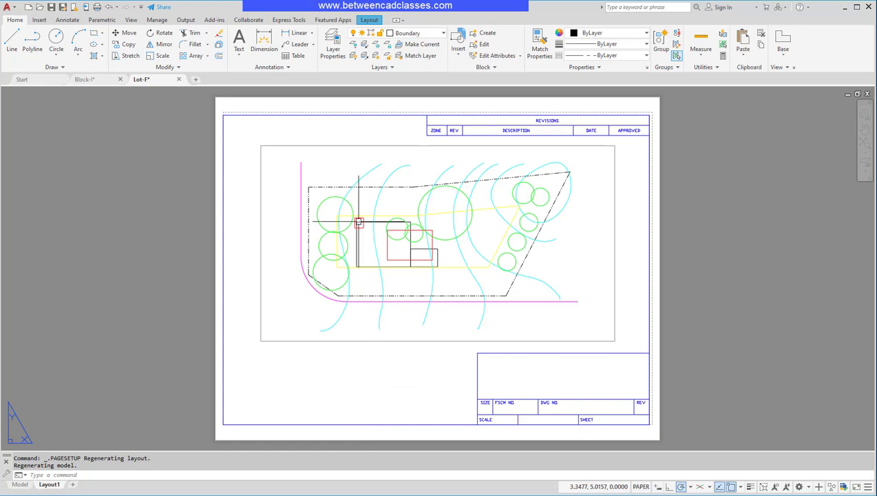
- Open the Layer Properties Manager showing the Plot Style column over Model space
left_click(333, 50)
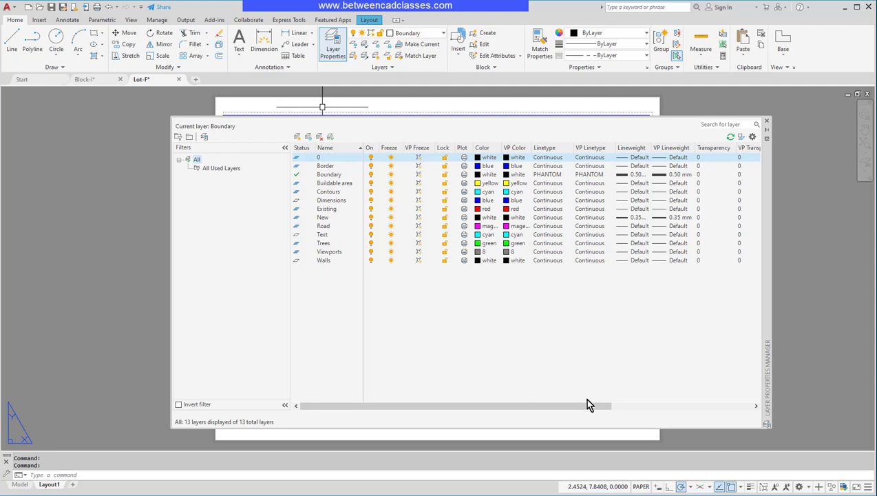
left_click_drag(592, 407, 746, 393)
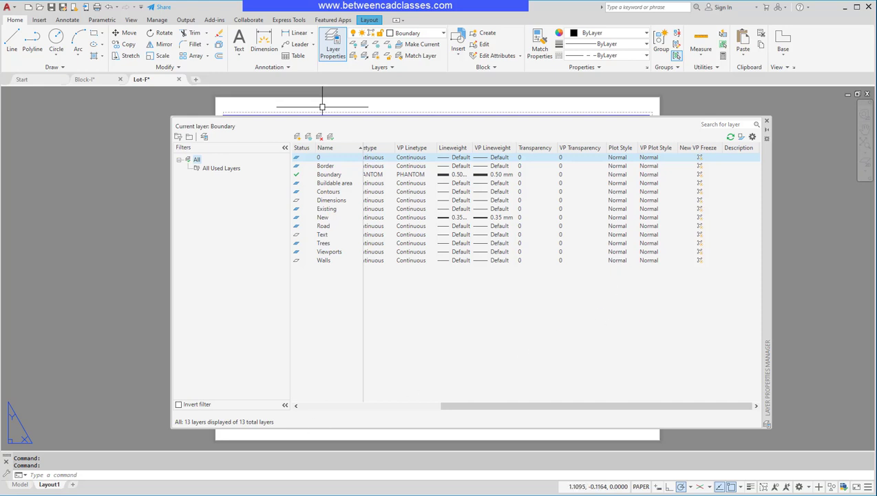
left_click(19, 485)
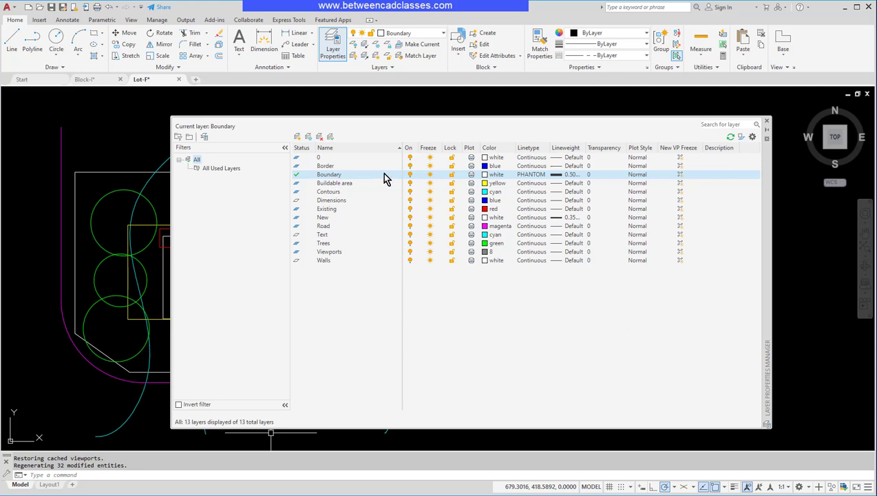
- Assign the Guide Lines plot style to the Boundary, Buildable area and Contours layers
left_click(645, 175)
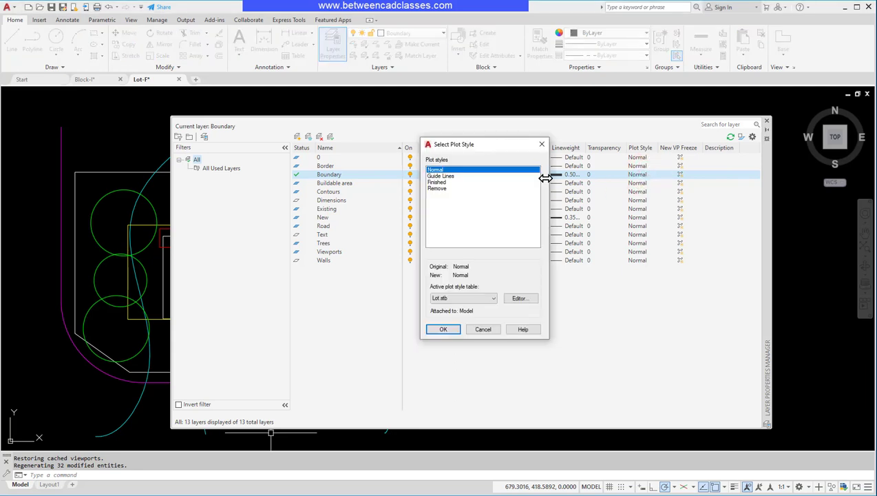
left_click(442, 176)
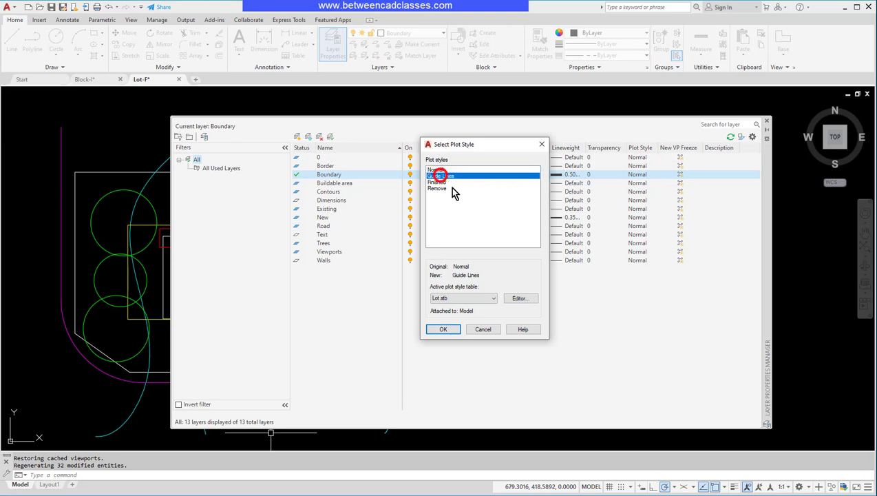
left_click(441, 330)
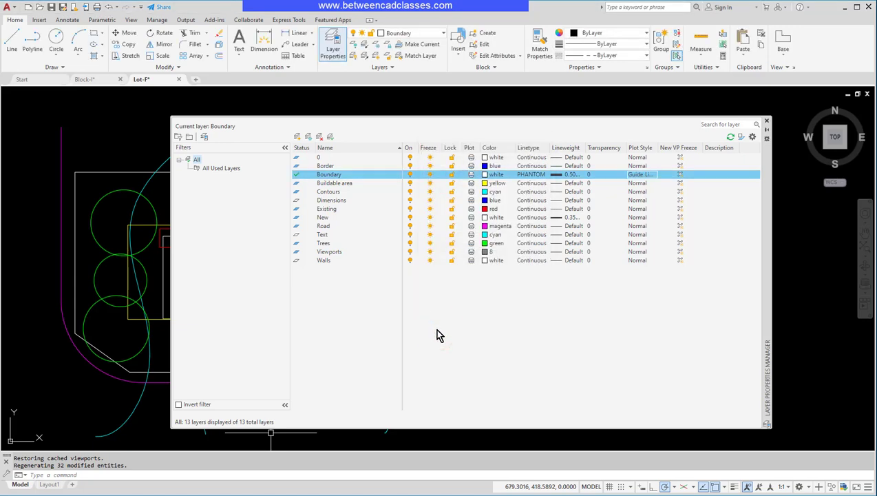
left_click(338, 184)
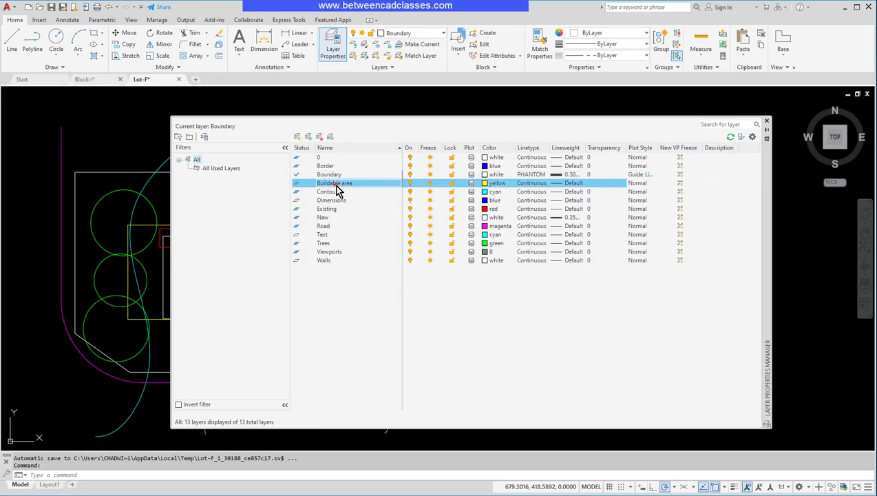
left_click(640, 183)
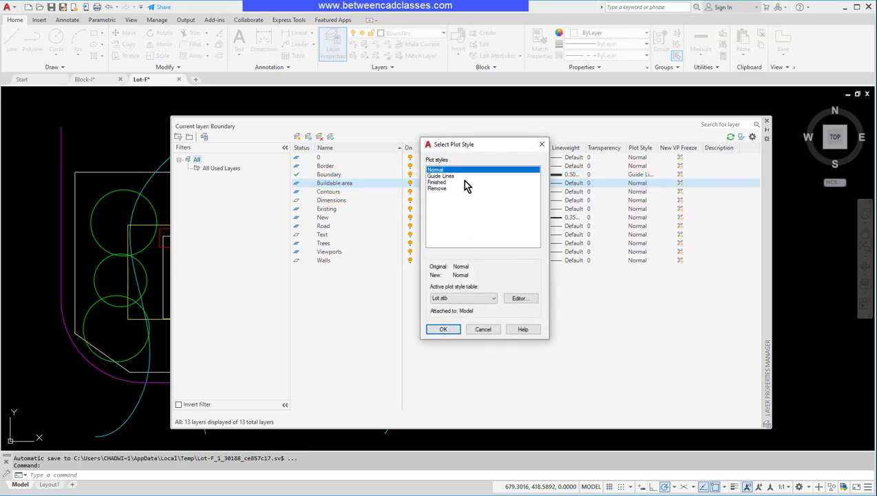
left_click(451, 177)
left_click(444, 329)
left_click(336, 192)
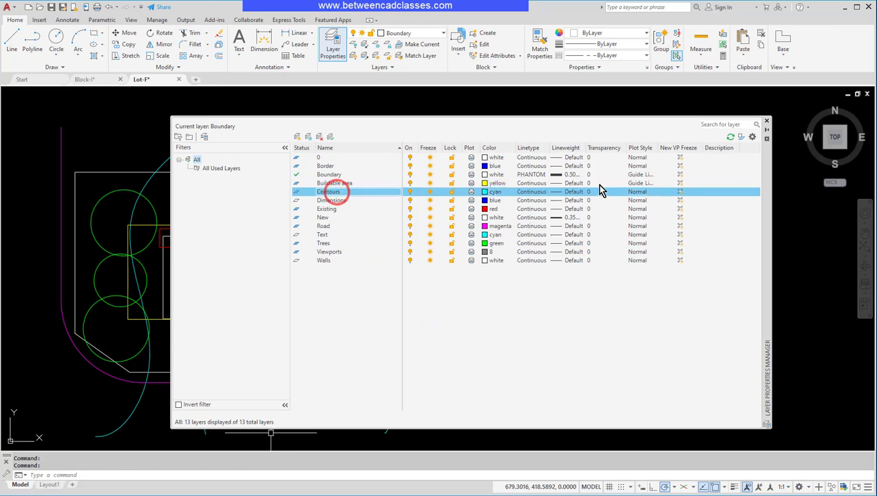
left_click(638, 193)
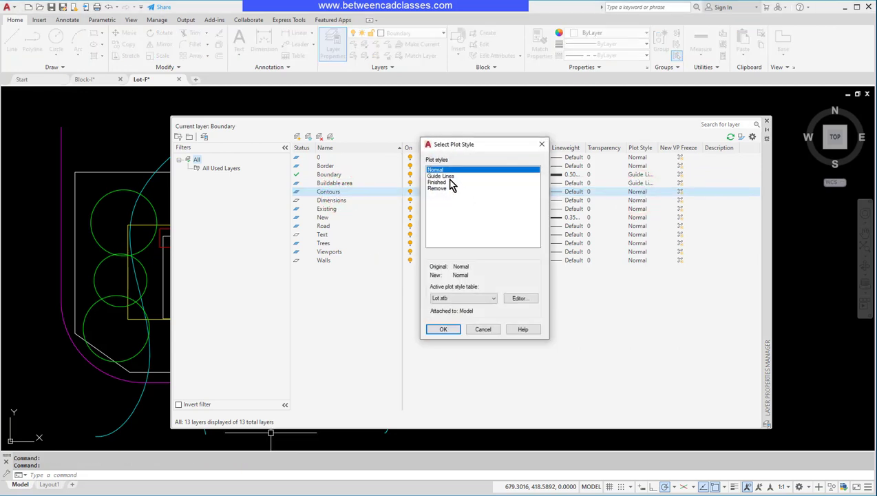
left_click(444, 176)
left_click(443, 329)
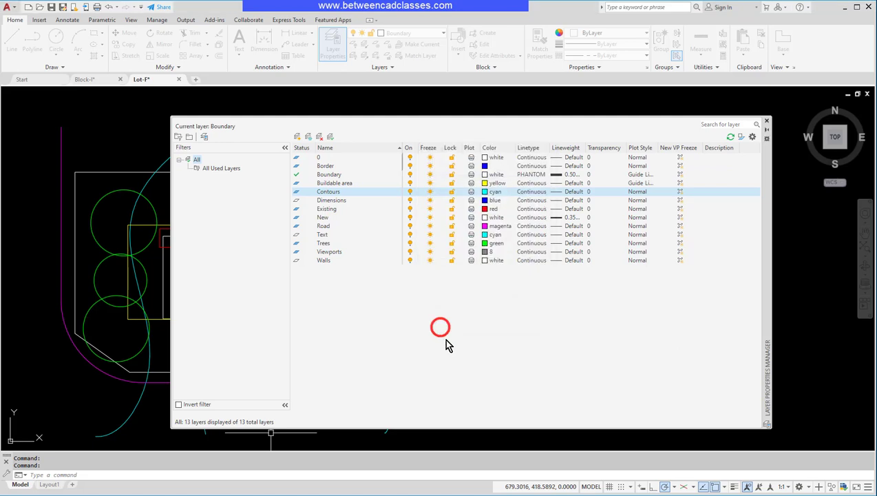
- Assign the Finished plot style to the New, Road and Trees layers
left_click(323, 218)
left_click(636, 222)
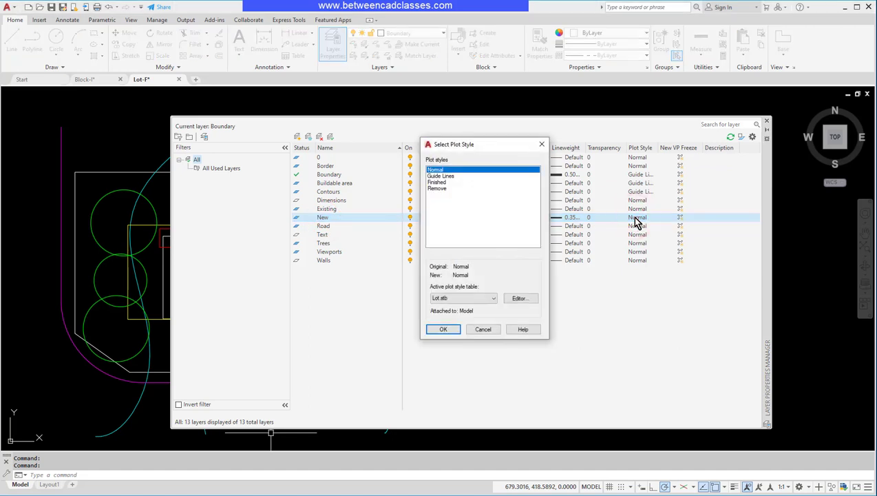
left_click(438, 182)
left_click(446, 329)
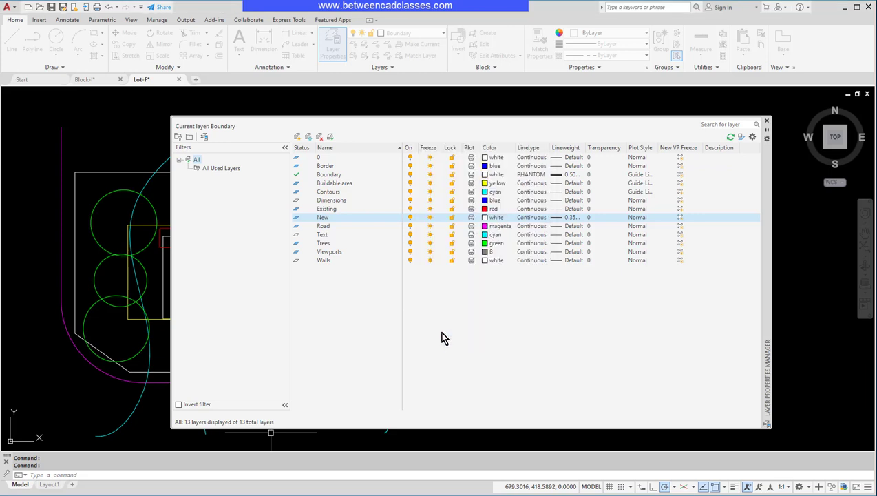
left_click(324, 225)
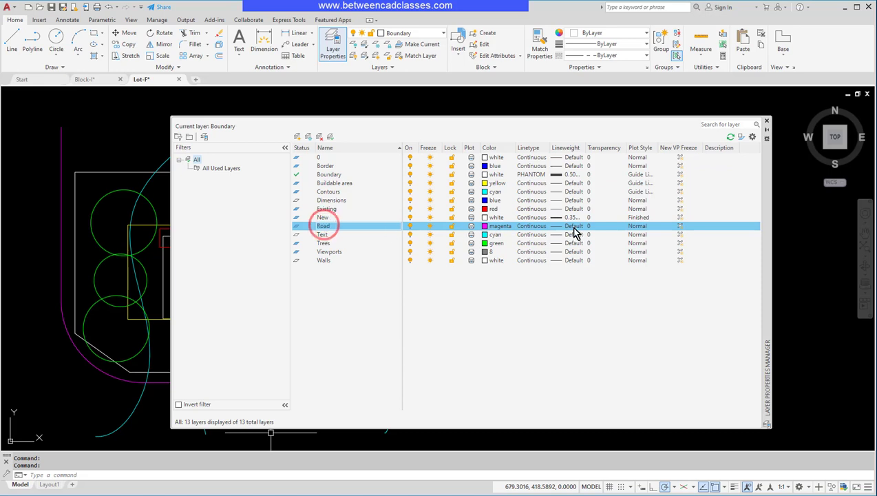
left_click(644, 227)
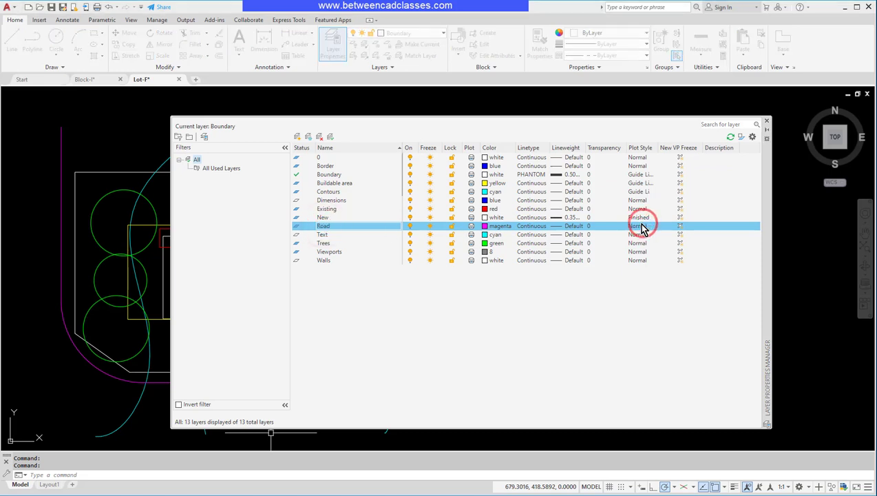
left_click(436, 182)
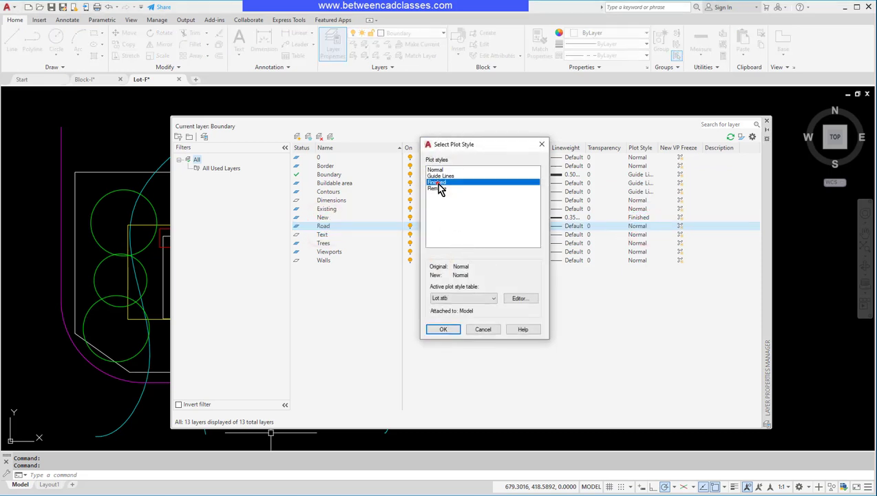
left_click(446, 329)
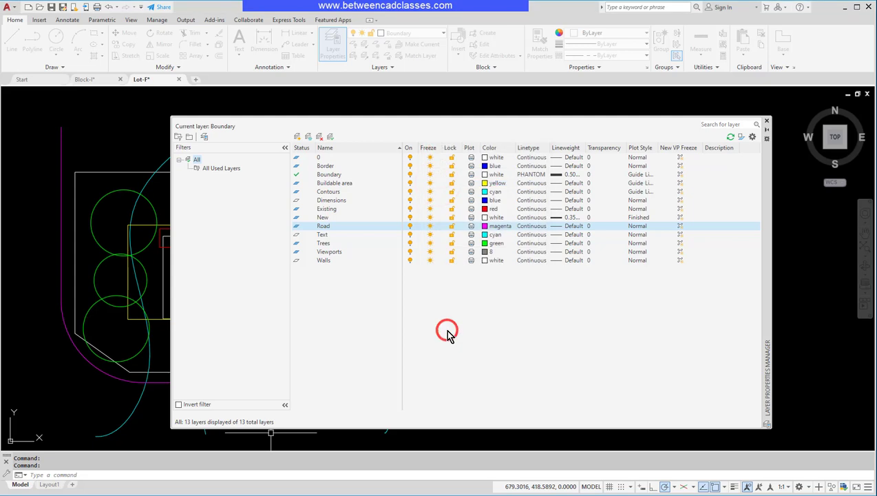
left_click(324, 243)
left_click(631, 242)
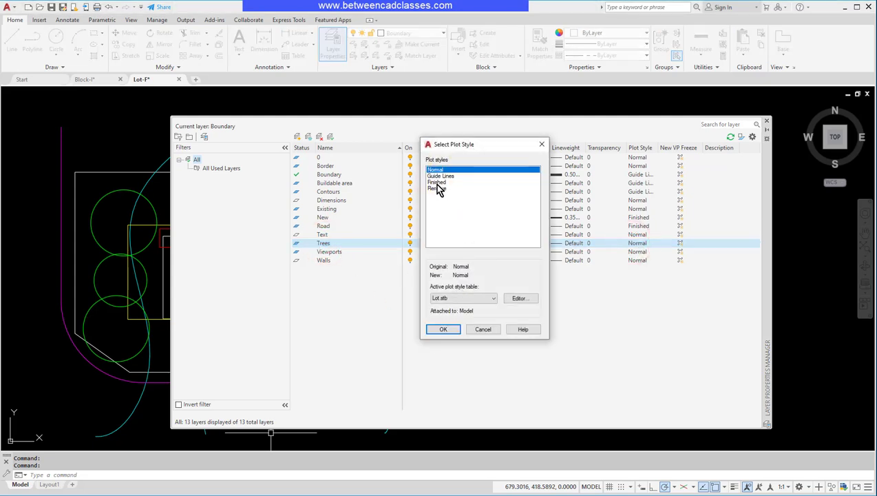
left_click(437, 182)
left_click(443, 328)
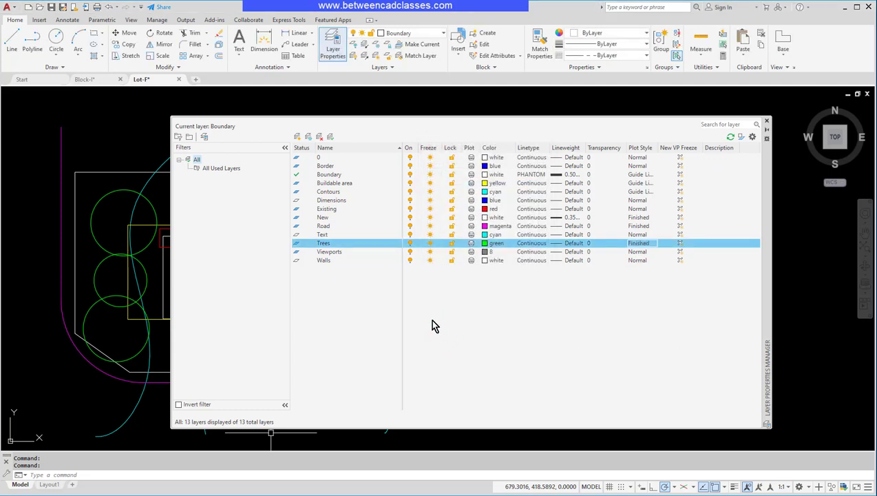
- Assign the Remove plot style to the Existing layer
left_click(334, 210)
left_click(641, 209)
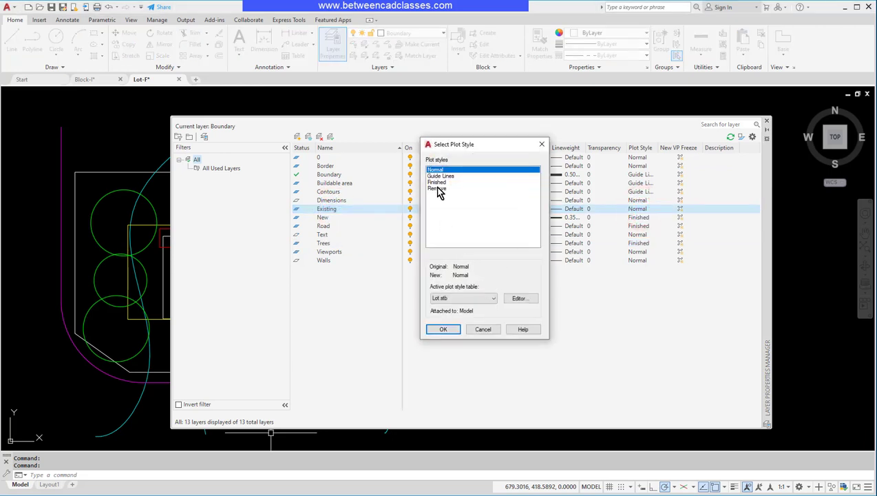
left_click(437, 188)
left_click(444, 328)
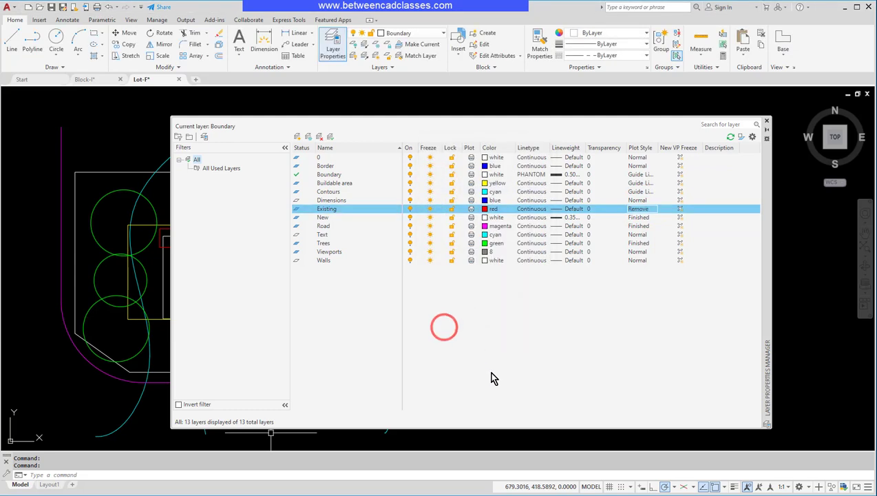
- Close the layer manager, return to Layout1 and run REGENALL to show plot styles
left_click(766, 121)
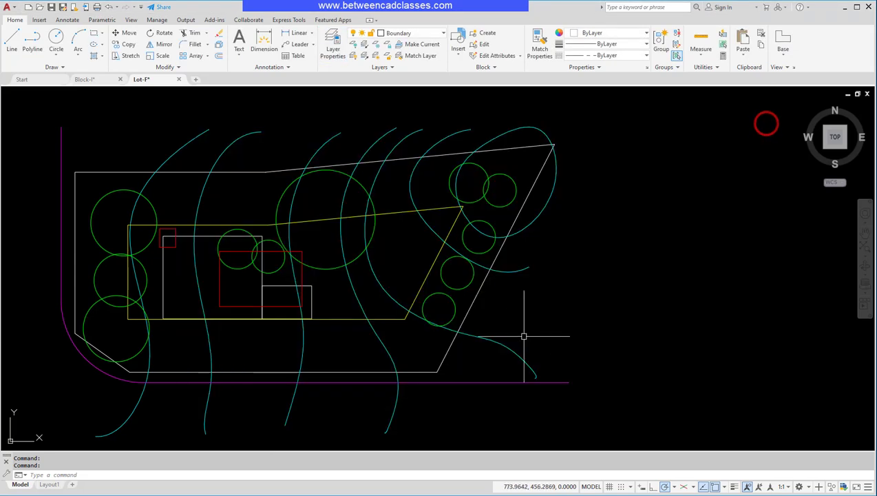
left_click(47, 484)
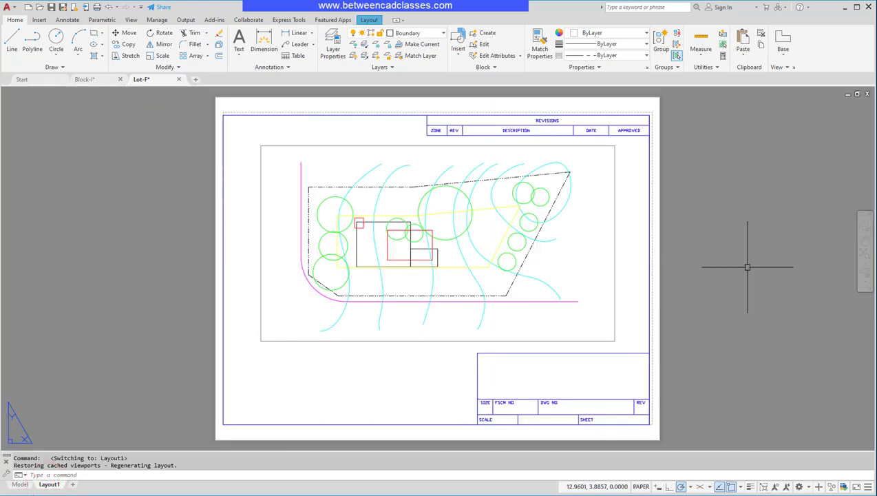
type("regenall")
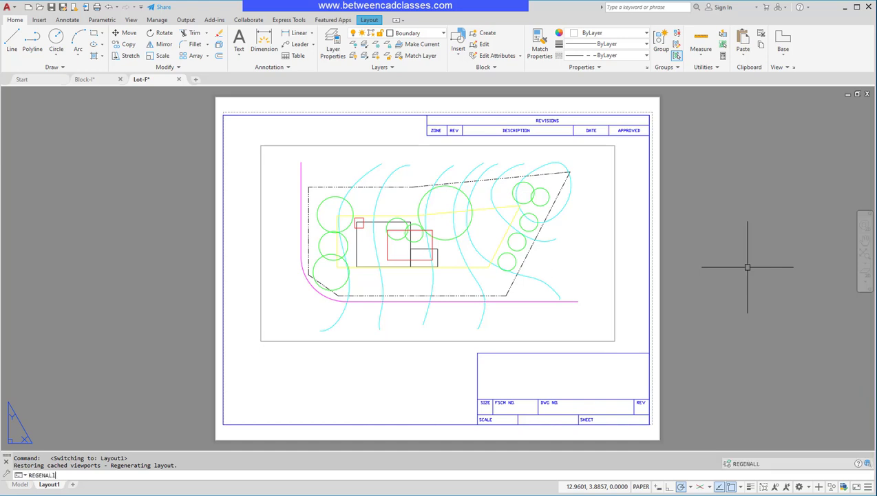
key("Return")
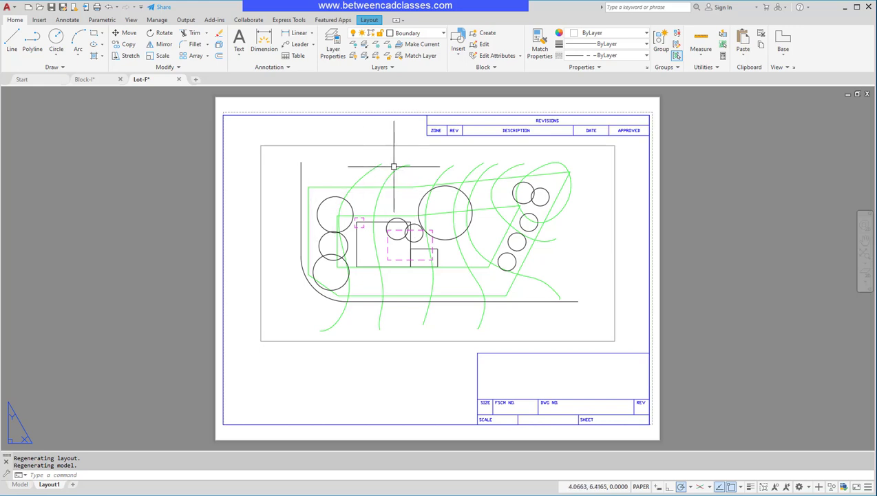
scroll(372, 241, "up", 4)
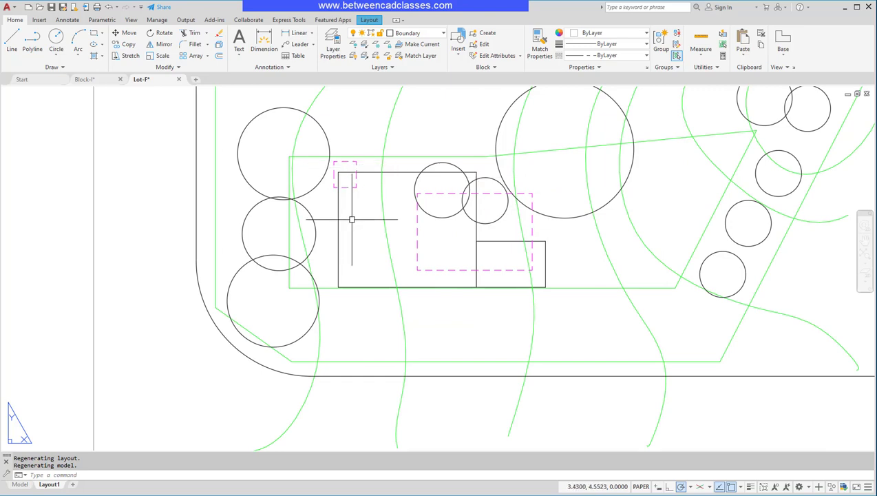
scroll(354, 221, "down", 2)
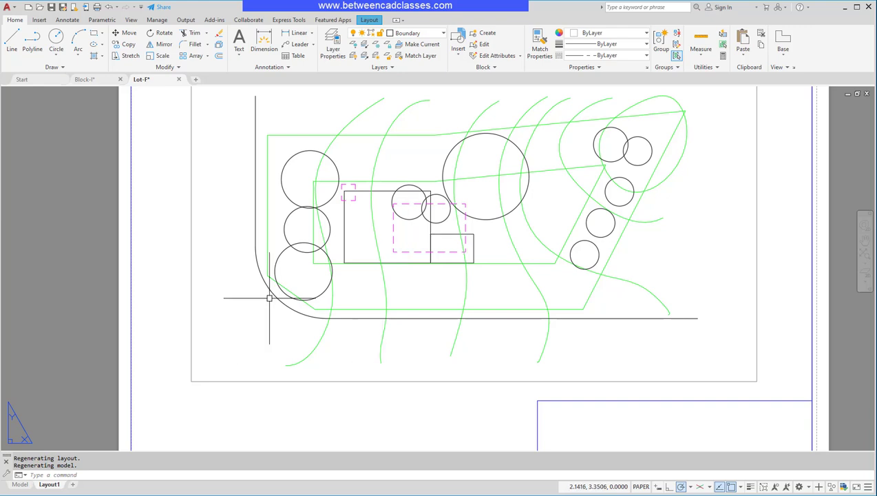
- Give the two small tree circles over the house the REMOVE plot style in Properties
double_click(230, 268)
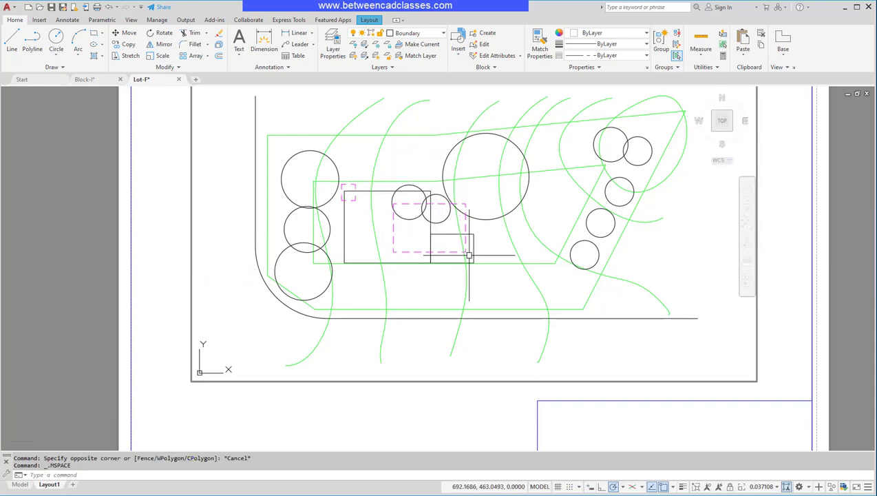
left_click(439, 221)
left_click(394, 207)
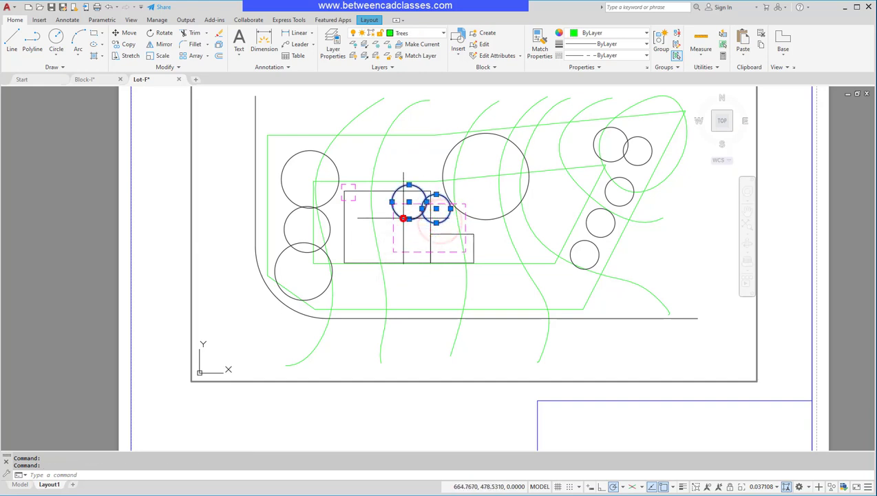
right_click(223, 204)
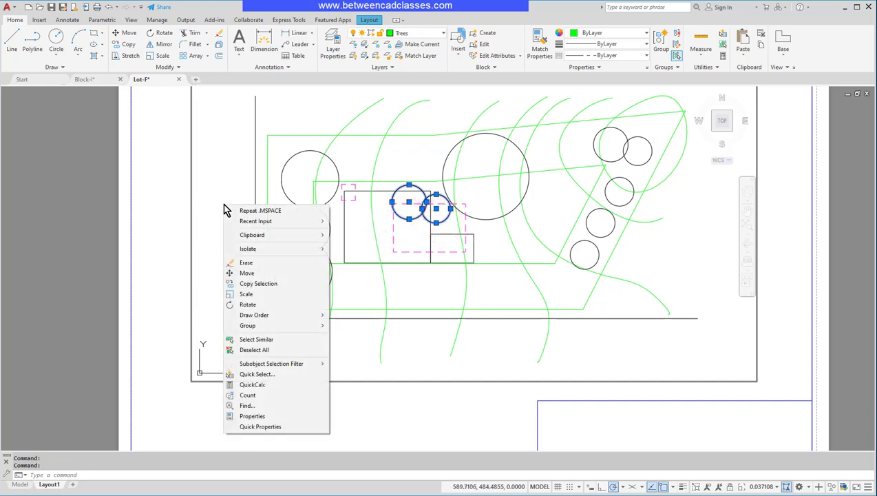
left_click(278, 416)
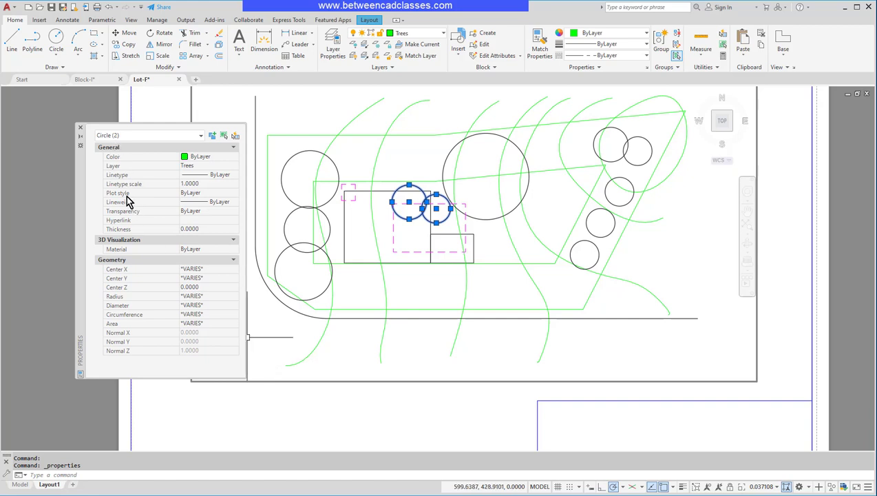
left_click(235, 196)
left_click(234, 194)
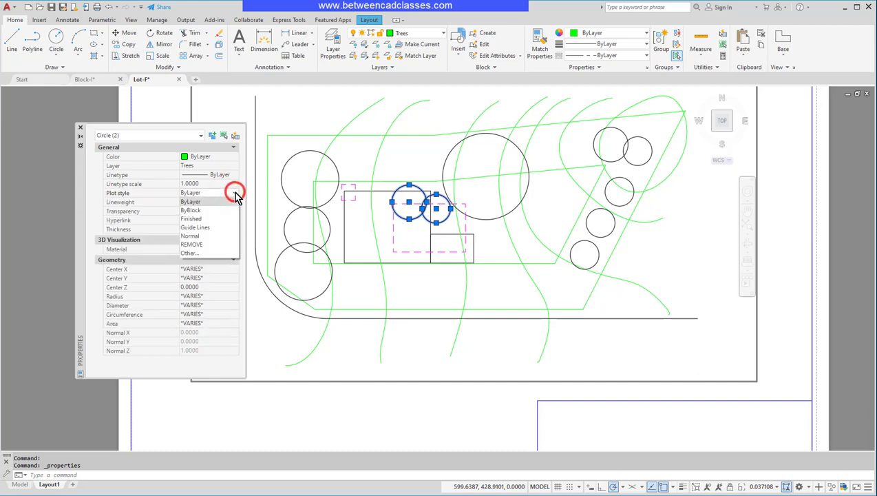
left_click(197, 245)
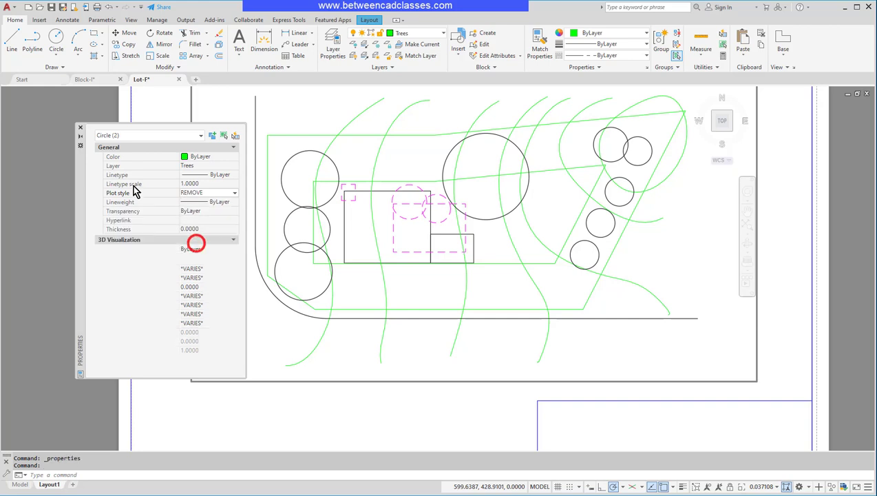
left_click(80, 130)
double_click(159, 136)
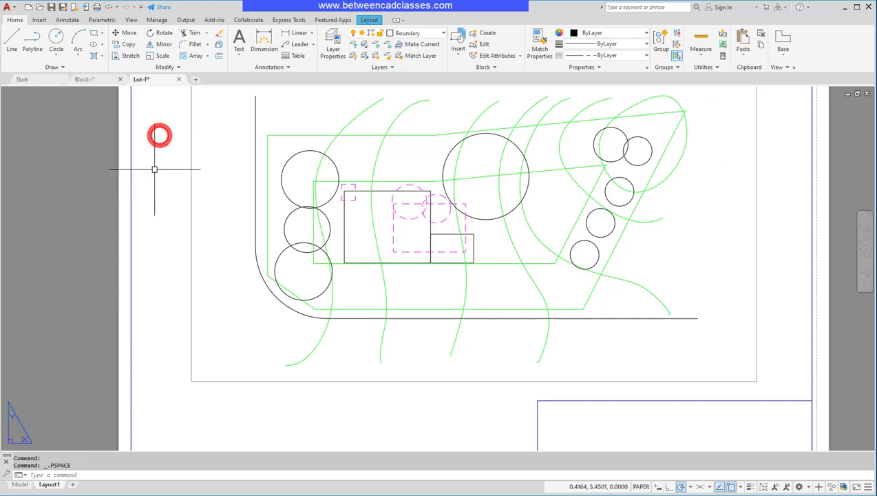